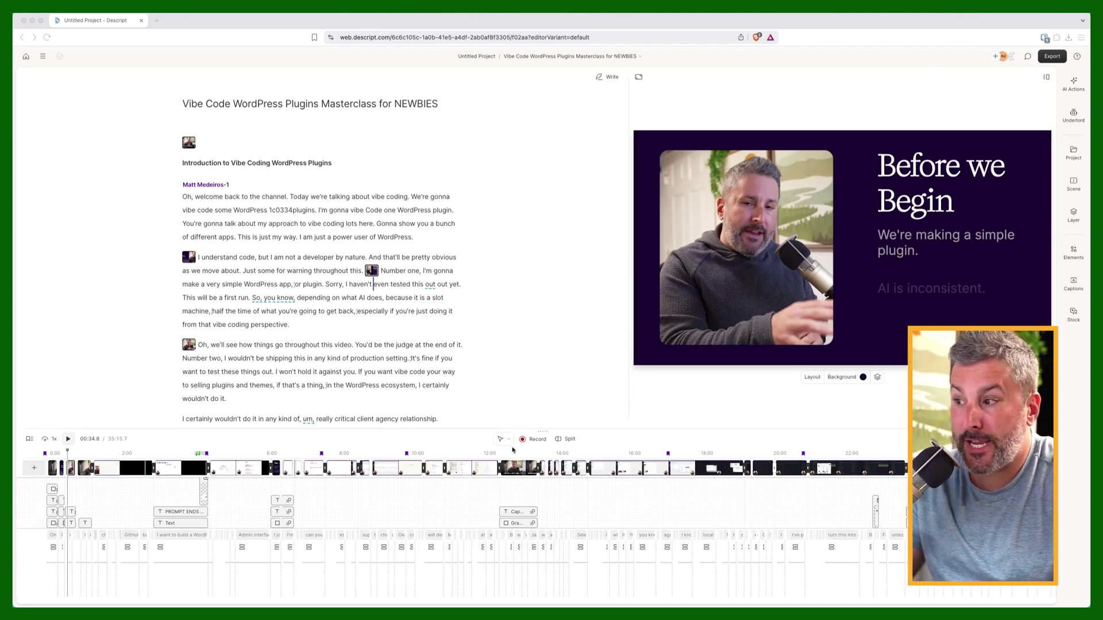
In the 10:03 scene, move the round camera overlay up and right toward the screen's middle.
{"action": "left_click", "coordinate": [377, 463]}
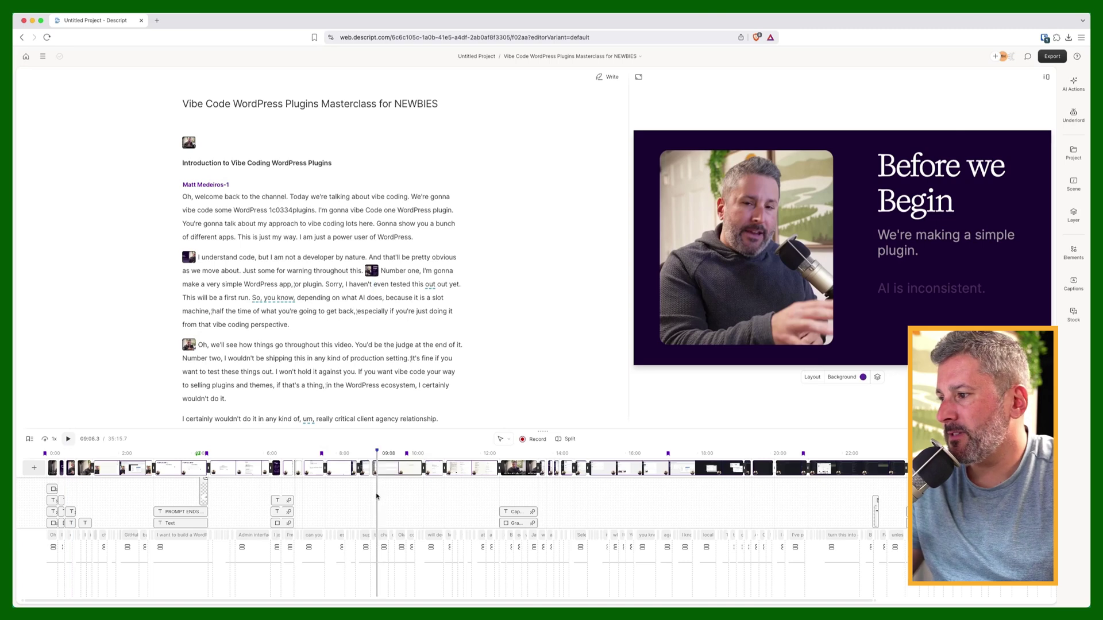
{"action": "left_click", "coordinate": [388, 330]}
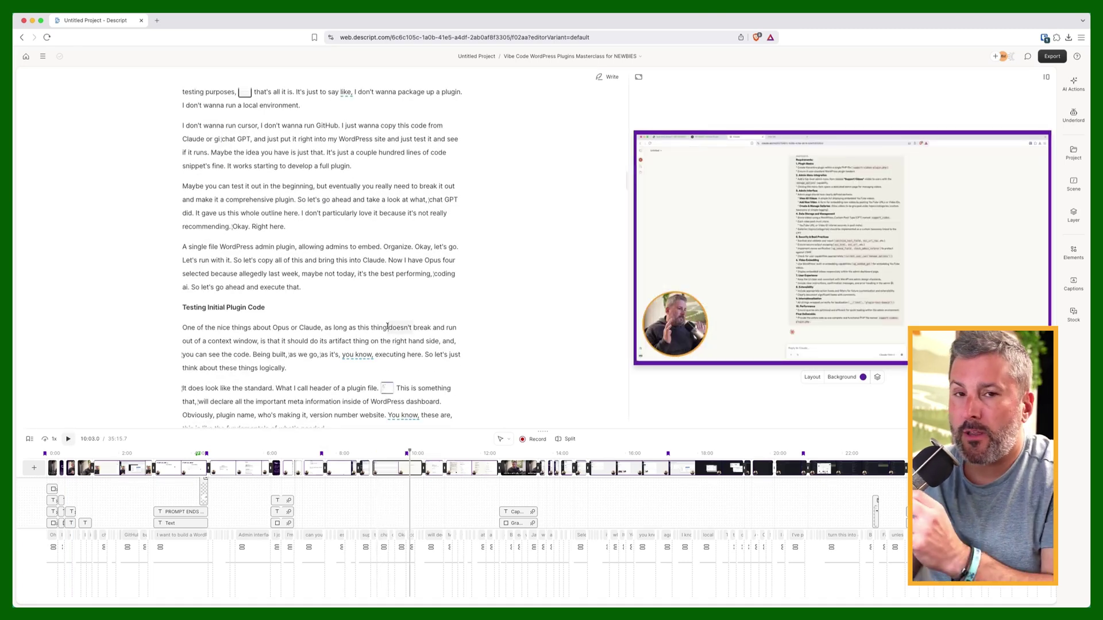
{"action": "left_click", "coordinate": [678, 323]}
{"action": "left_click_drag", "start_coordinate": [676, 326], "coordinate": [725, 272]}
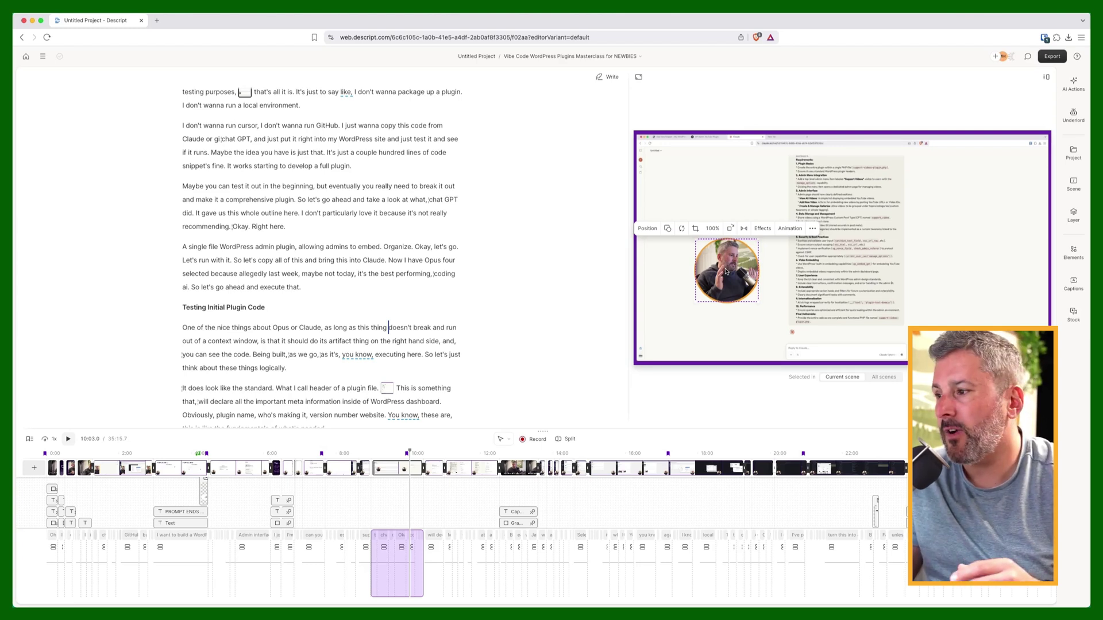
Reshape the 10:03 camera overlay into an enlarged portrait rectangle, then jump to 19:53.
{"action": "left_click_drag", "start_coordinate": [725, 271], "coordinate": [679, 320]}
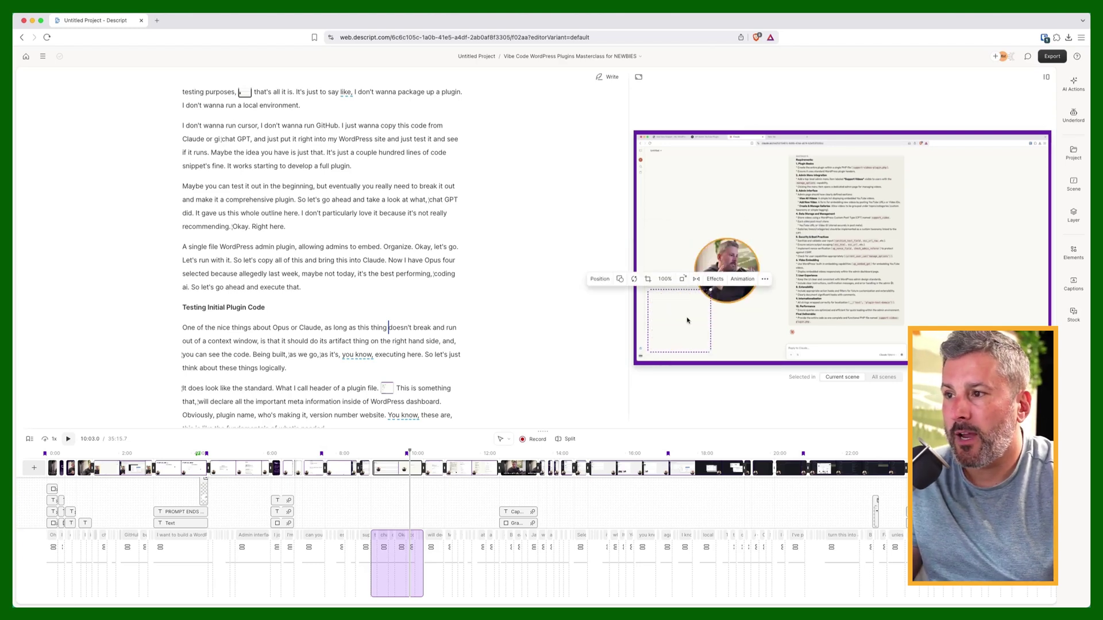
{"action": "left_click", "coordinate": [620, 280]}
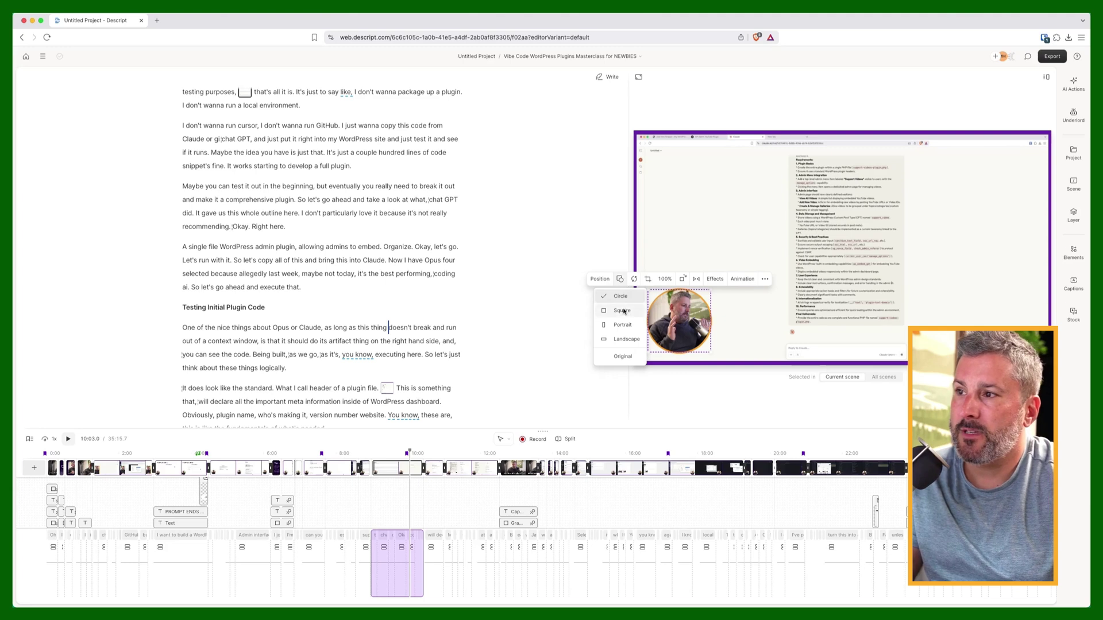
{"action": "left_click", "coordinate": [624, 313]}
{"action": "left_click", "coordinate": [620, 279]}
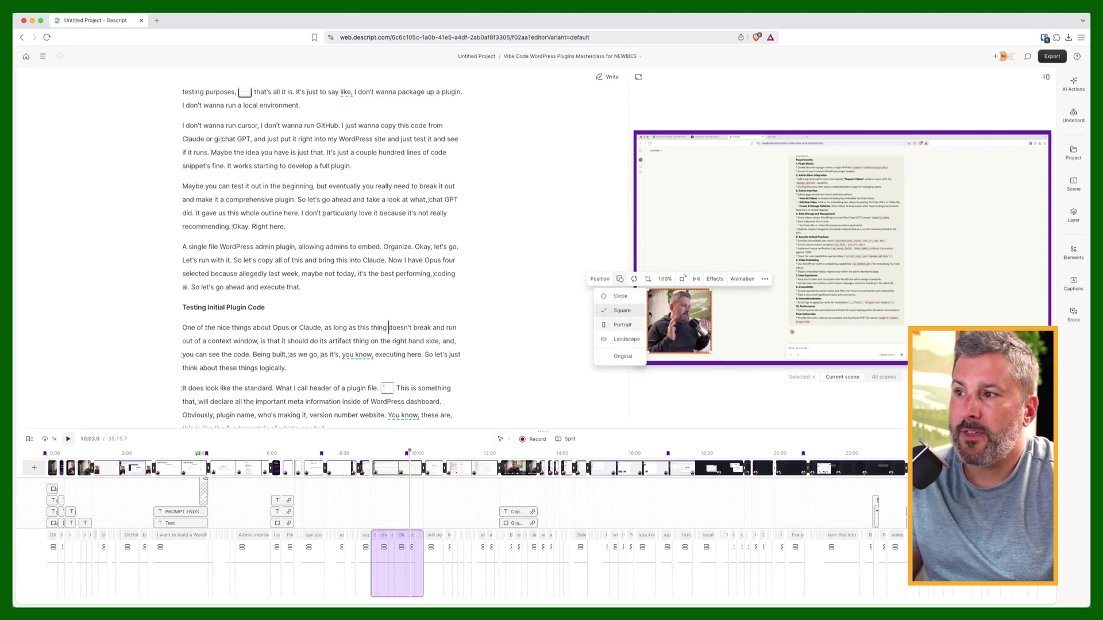
{"action": "left_click", "coordinate": [629, 325]}
{"action": "left_click_drag", "start_coordinate": [698, 290], "coordinate": [722, 247]}
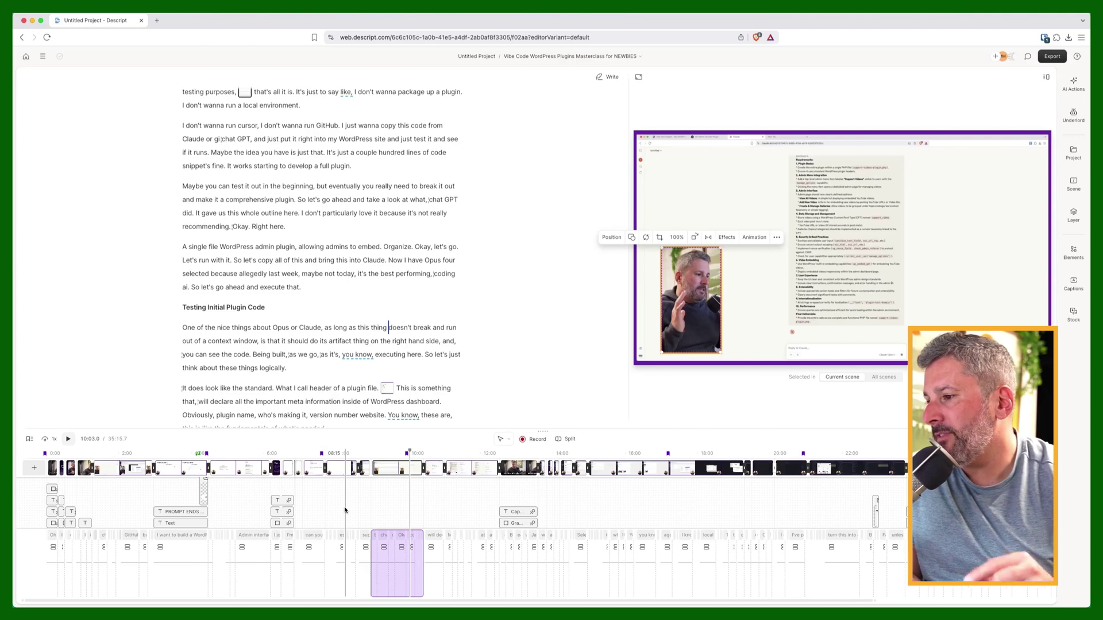
{"action": "left_click", "coordinate": [765, 505]}
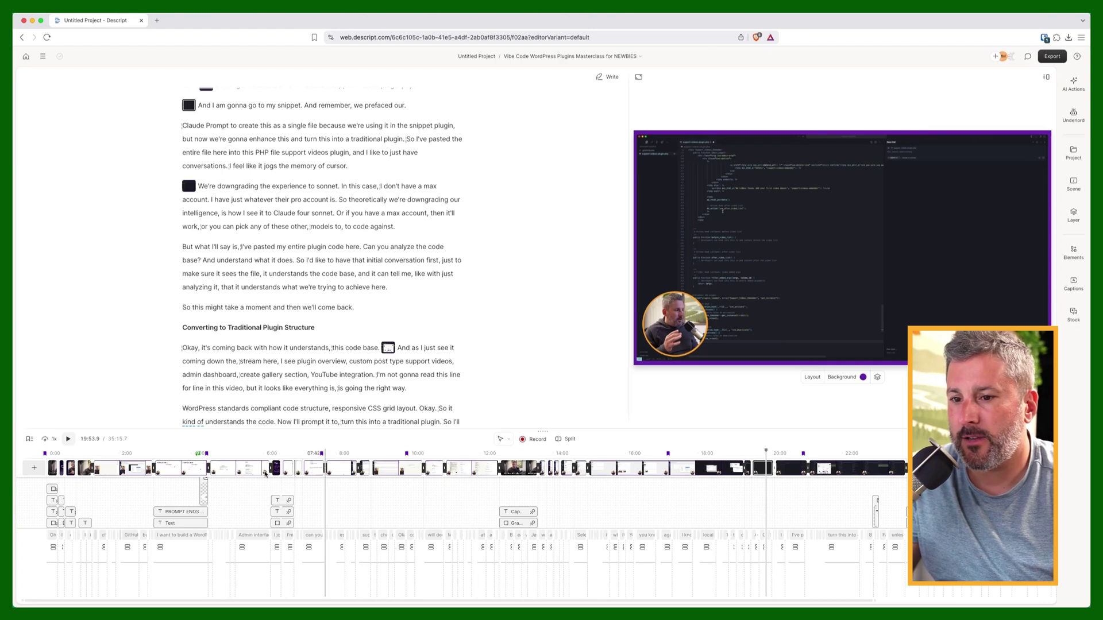
{"action": "scroll", "coordinate": [488, 528], "scroll_direction": "up", "scroll_amount": 10}
{"action": "scroll", "coordinate": [492, 532], "scroll_direction": "down", "scroll_amount": 10}
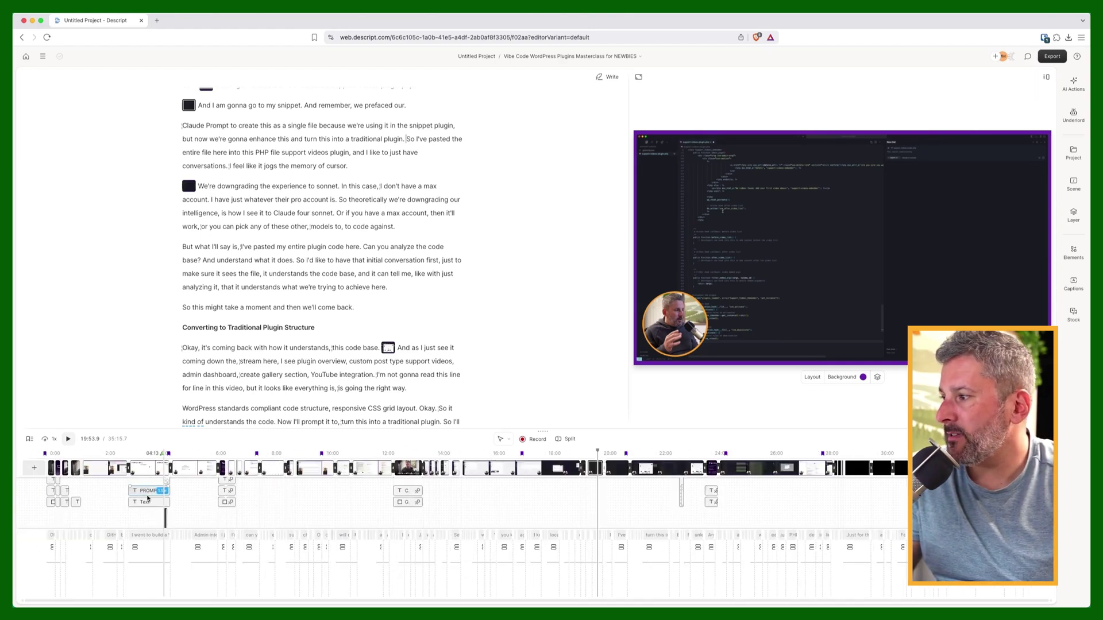
{"action": "left_click", "coordinate": [228, 499]}
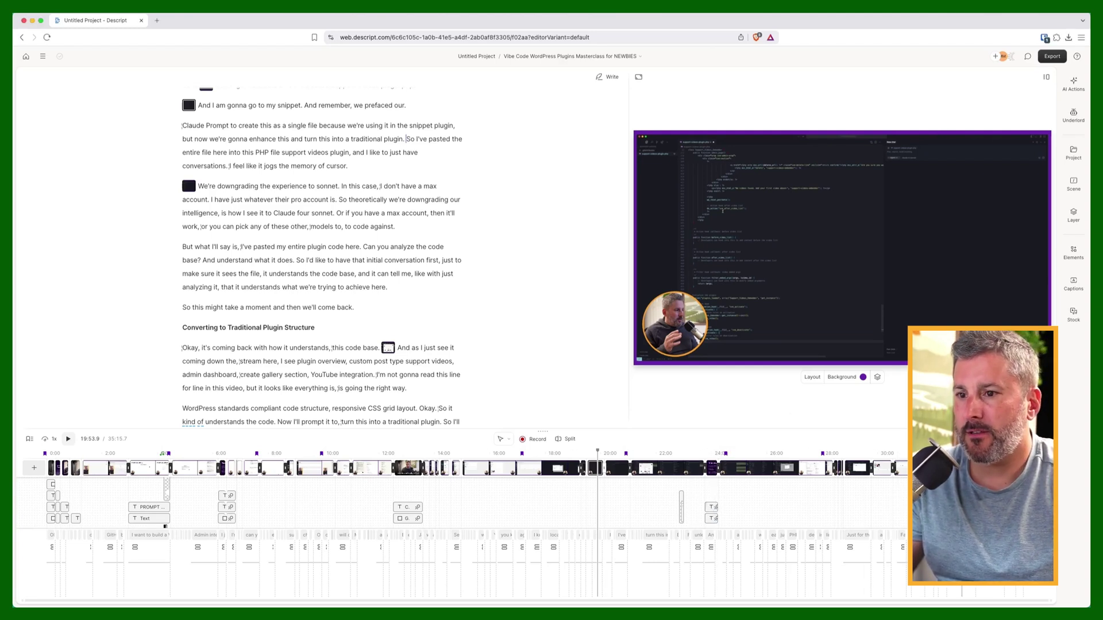
{"action": "left_click", "coordinate": [43, 56]}
{"action": "left_click", "coordinate": [73, 200]}
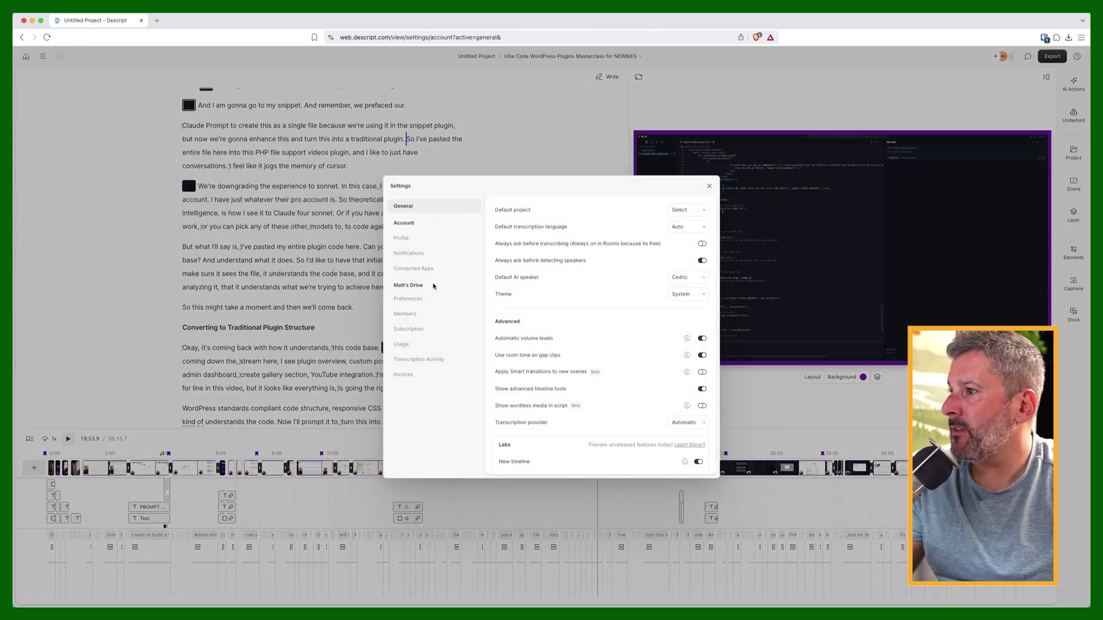
{"action": "scroll", "coordinate": [524, 420], "scroll_direction": "down", "scroll_amount": 2}
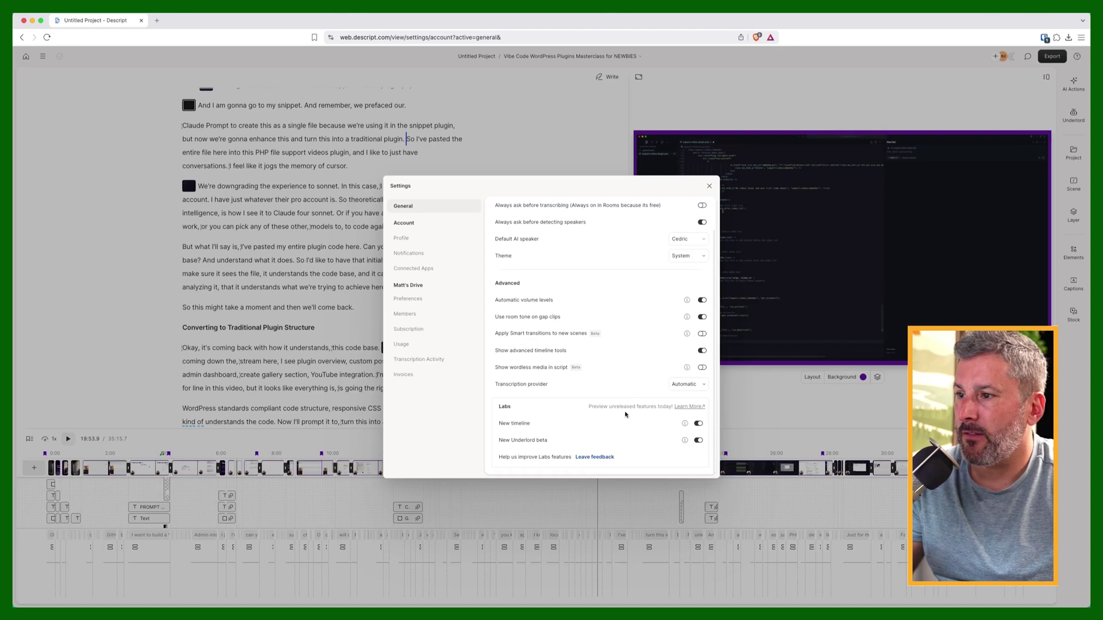
{"action": "left_click", "coordinate": [710, 185]}
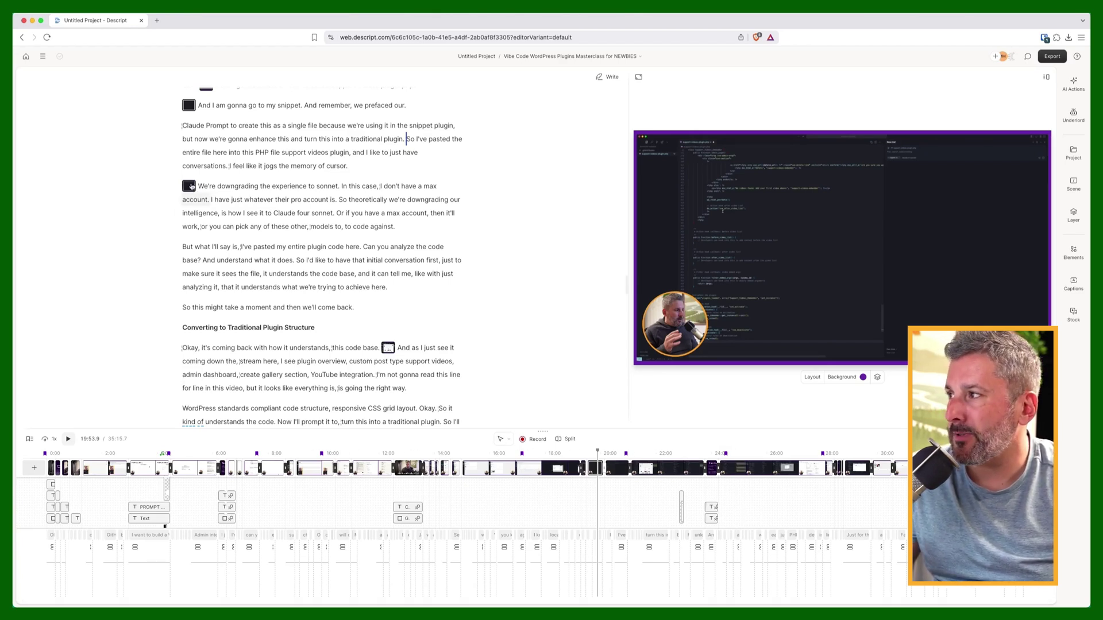
Expand the 'code base' scene and select the scene before the Support-Videos plugin line.
{"action": "left_click", "coordinate": [388, 350]}
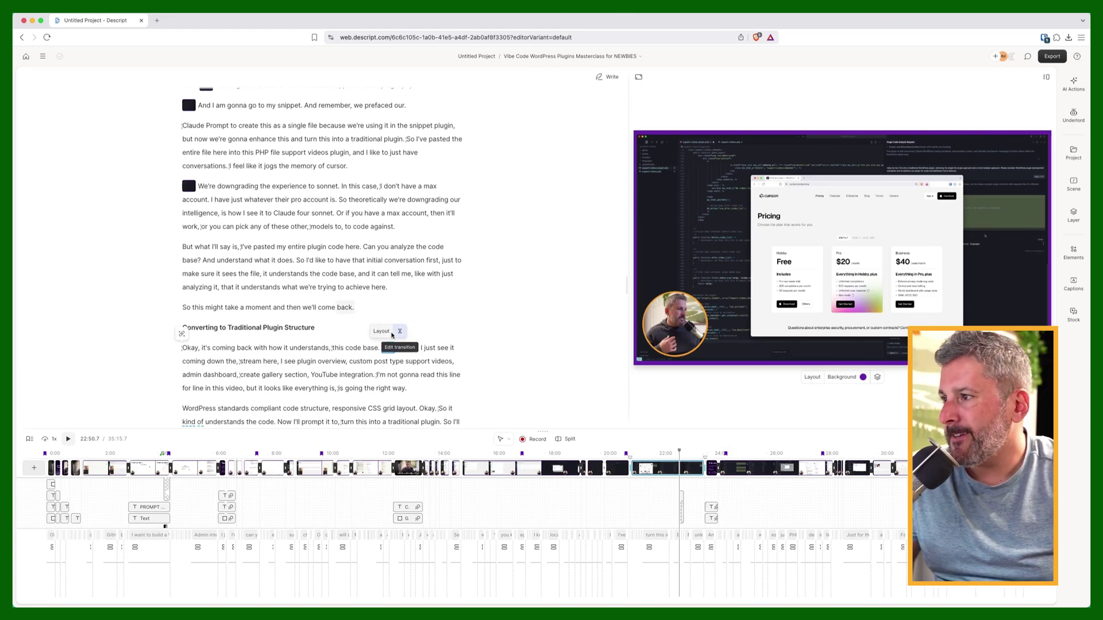
{"action": "double_click", "coordinate": [388, 351]}
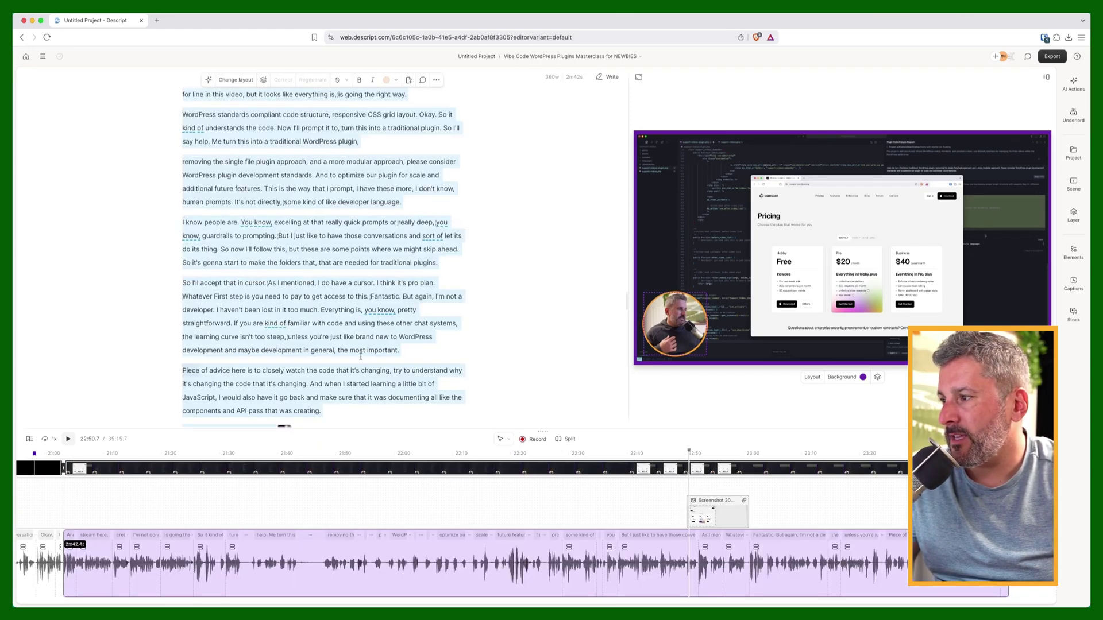
{"action": "scroll", "coordinate": [293, 329], "scroll_direction": "down", "scroll_amount": 3}
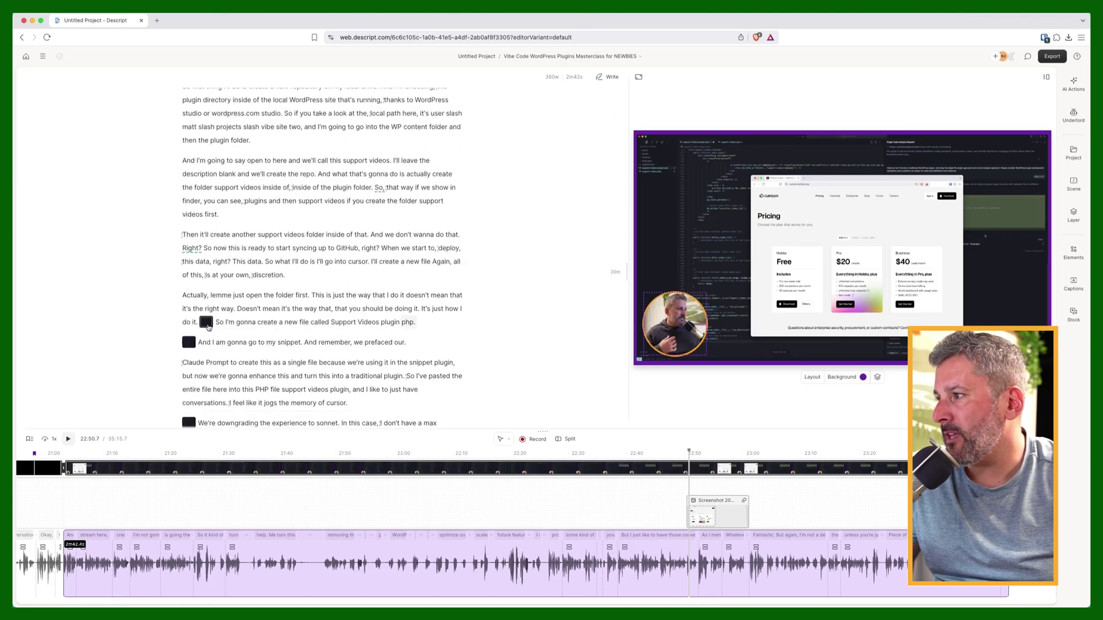
{"action": "left_click", "coordinate": [206, 322]}
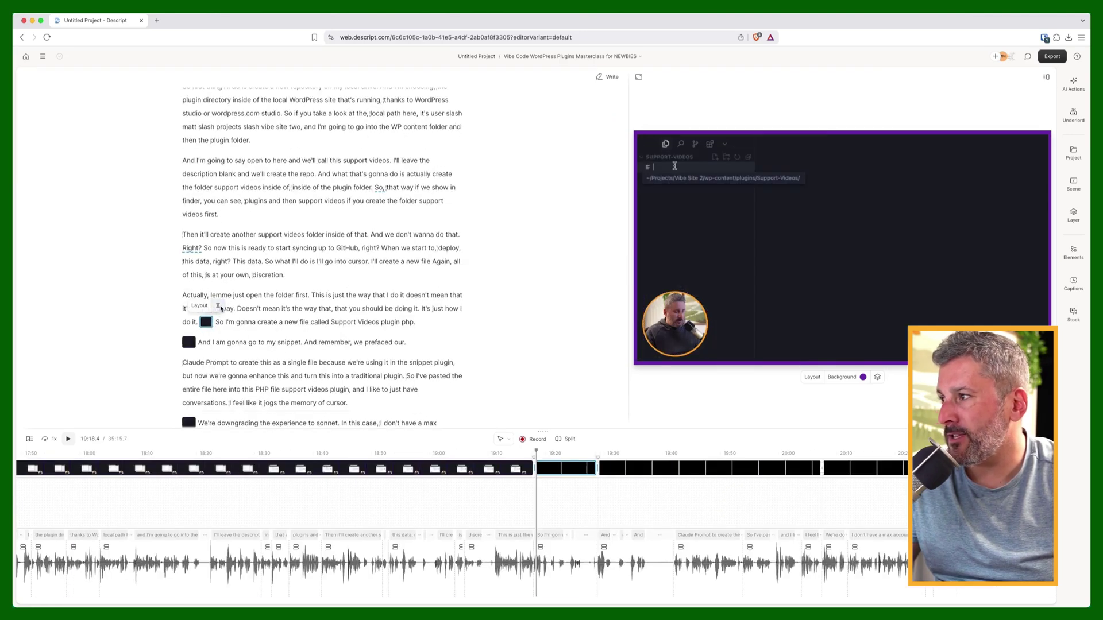
{"action": "left_click", "coordinate": [204, 309]}
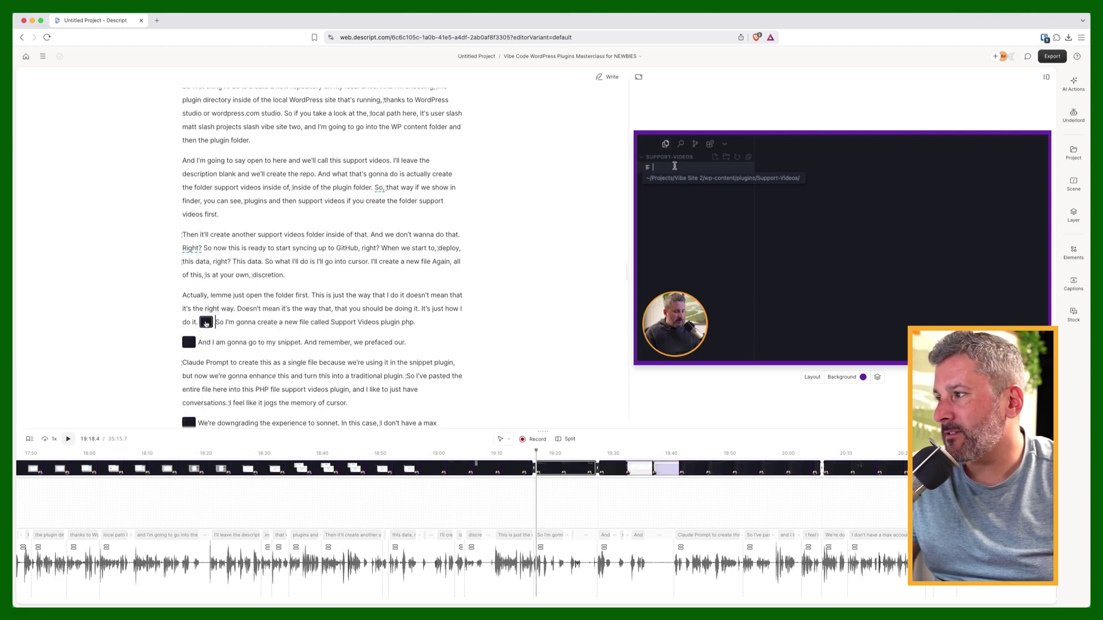
{"action": "scroll", "coordinate": [206, 324], "scroll_direction": "down", "scroll_amount": 15}
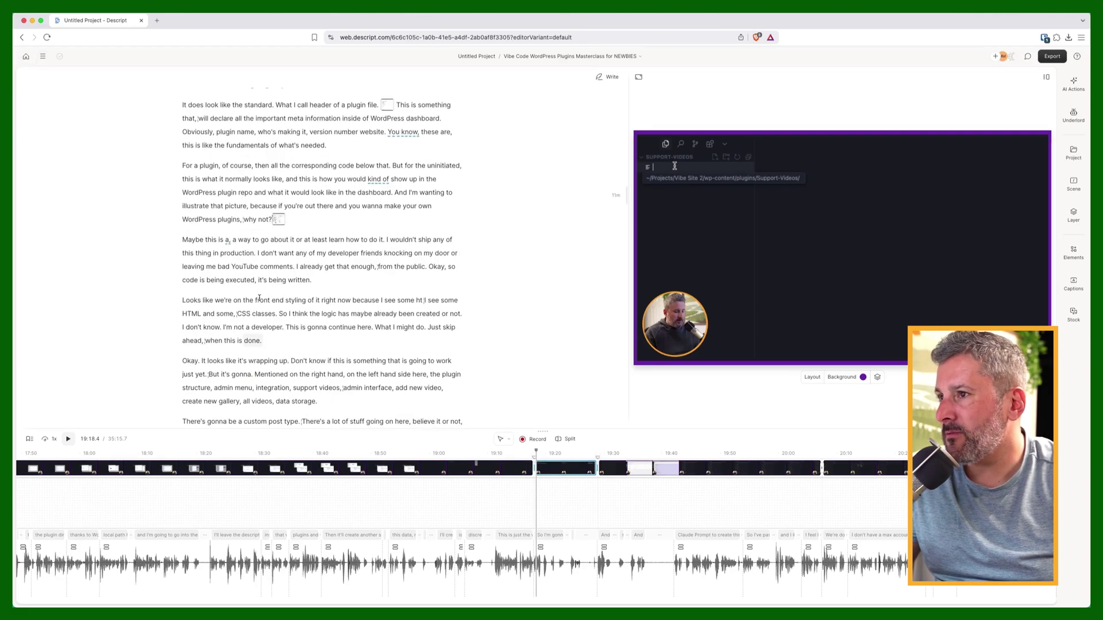
Browse the Private and Gallery layout packs for the scene after 'why not?', then dismiss them.
{"action": "left_click", "coordinate": [278, 219]}
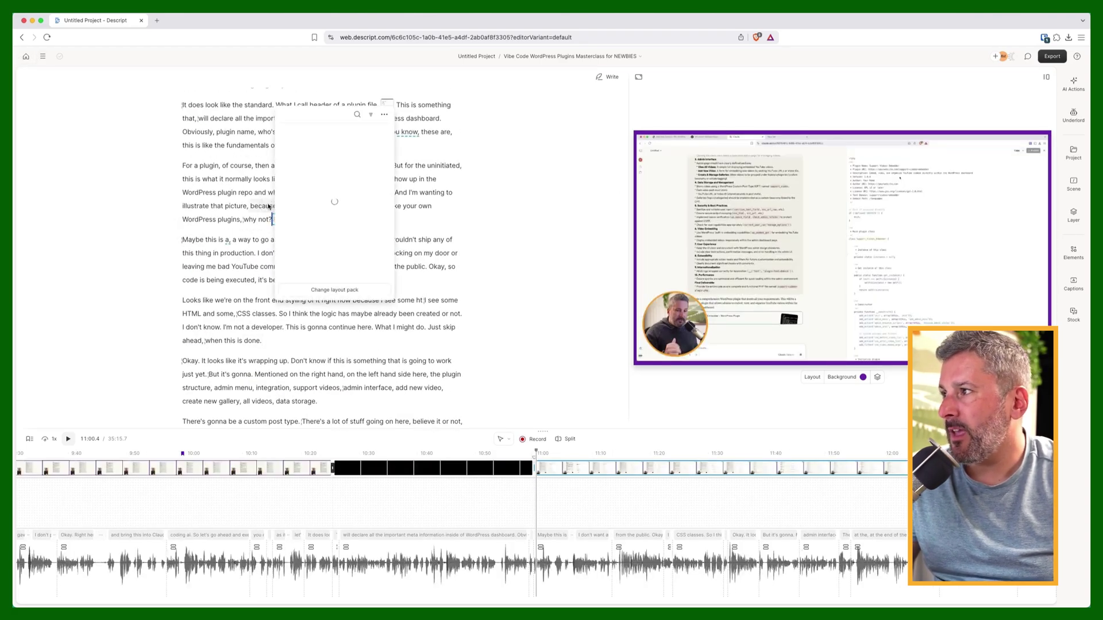
{"action": "left_click", "coordinate": [348, 287]}
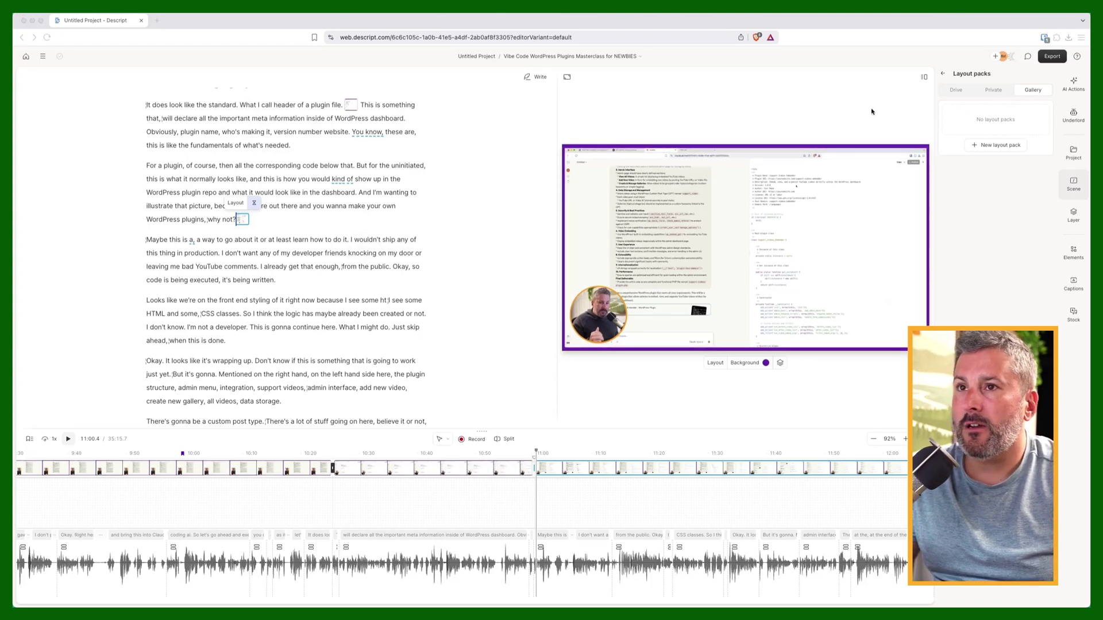
{"action": "left_click", "coordinate": [982, 91]}
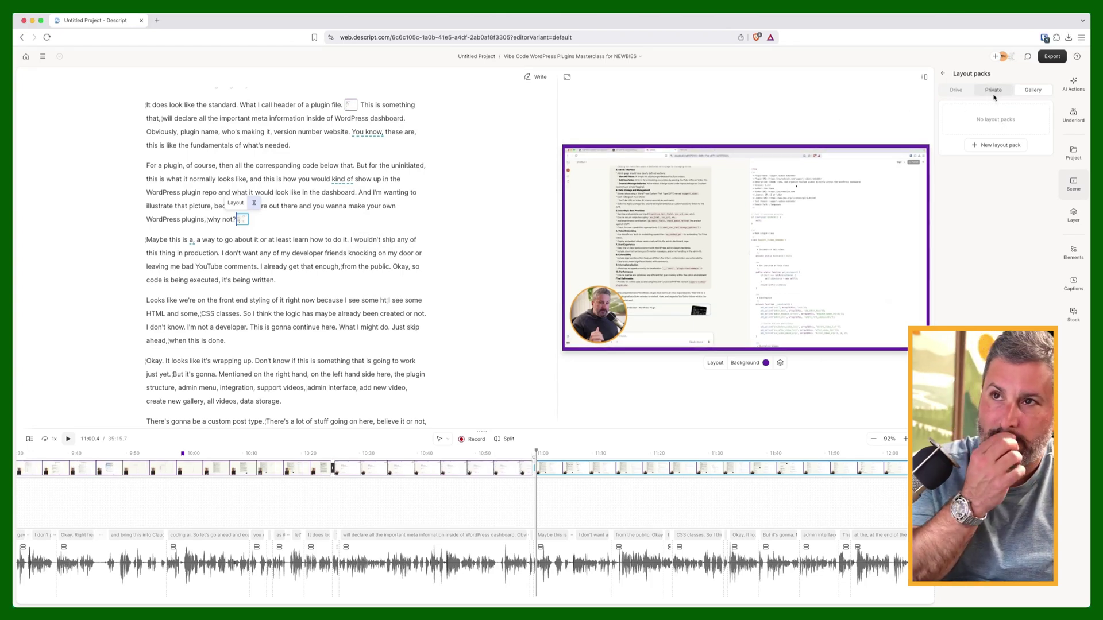
{"action": "left_click", "coordinate": [1031, 90]}
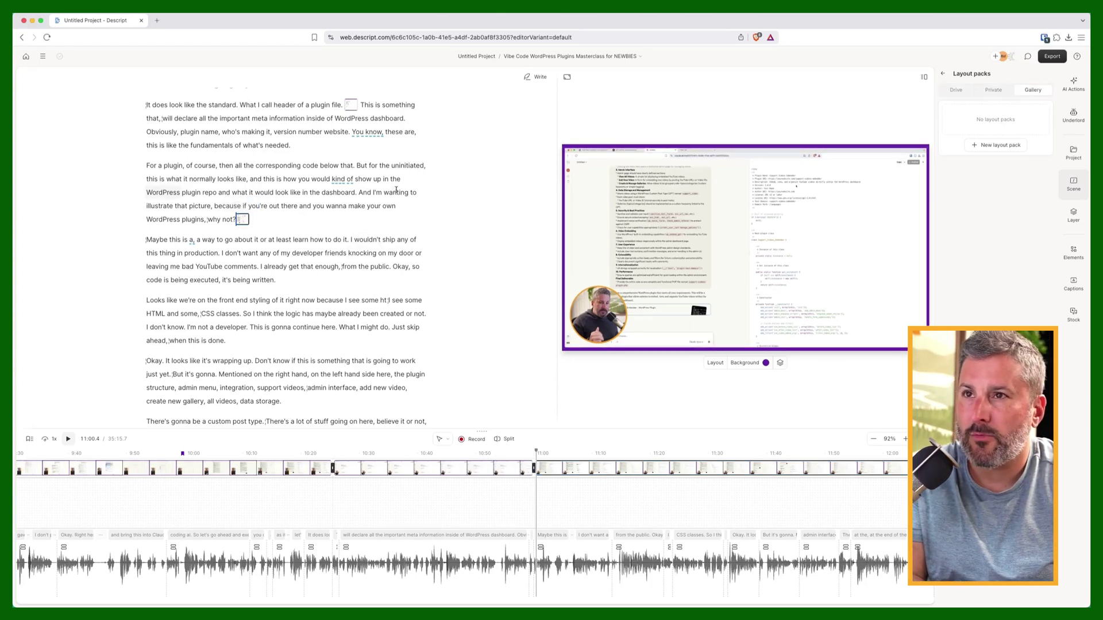
{"action": "left_click", "coordinate": [352, 106]}
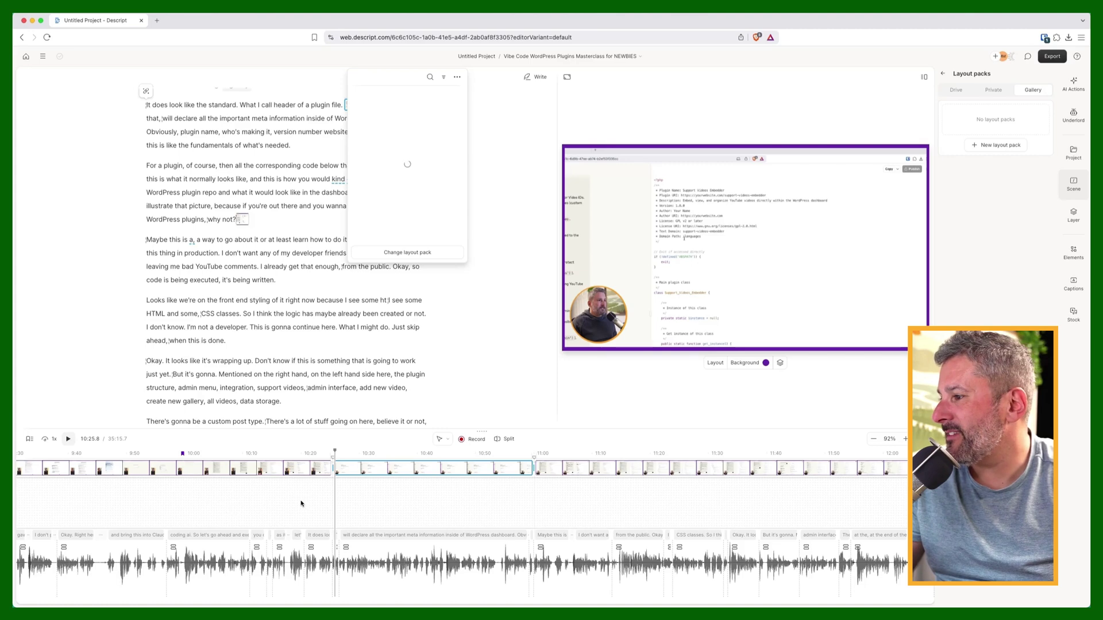
{"action": "left_click", "coordinate": [270, 496]}
Zoom the timeline out and drag the playhead back to 00:07 at the video's opening.
{"action": "scroll", "coordinate": [198, 536], "scroll_direction": "down", "scroll_amount": 5}
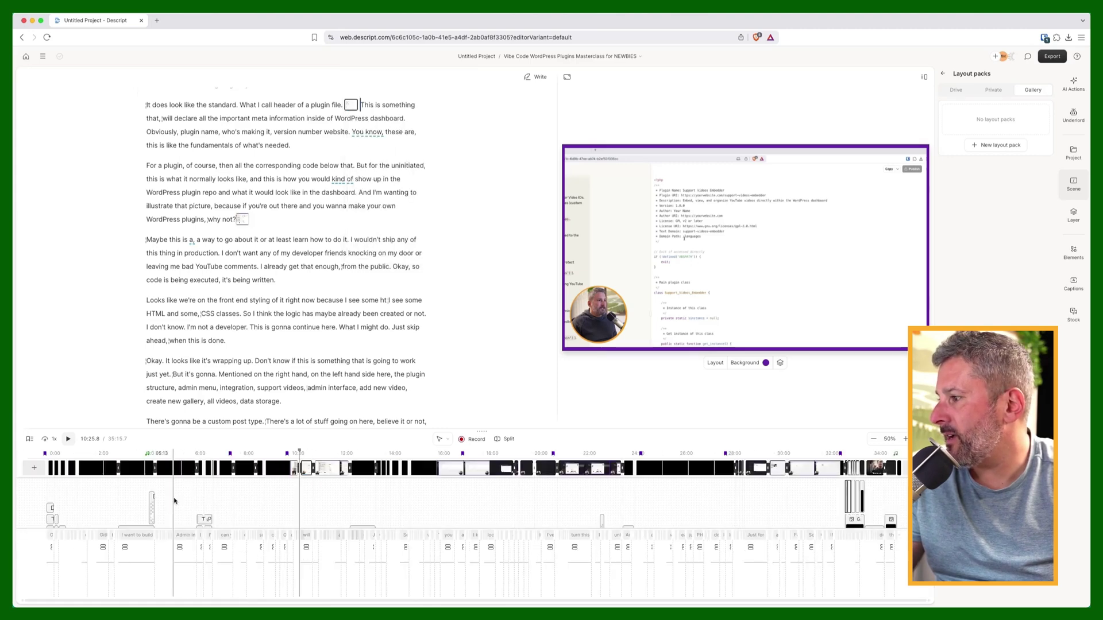
{"action": "left_click", "coordinate": [130, 491]}
{"action": "left_click_drag", "start_coordinate": [130, 491], "coordinate": [50, 491]}
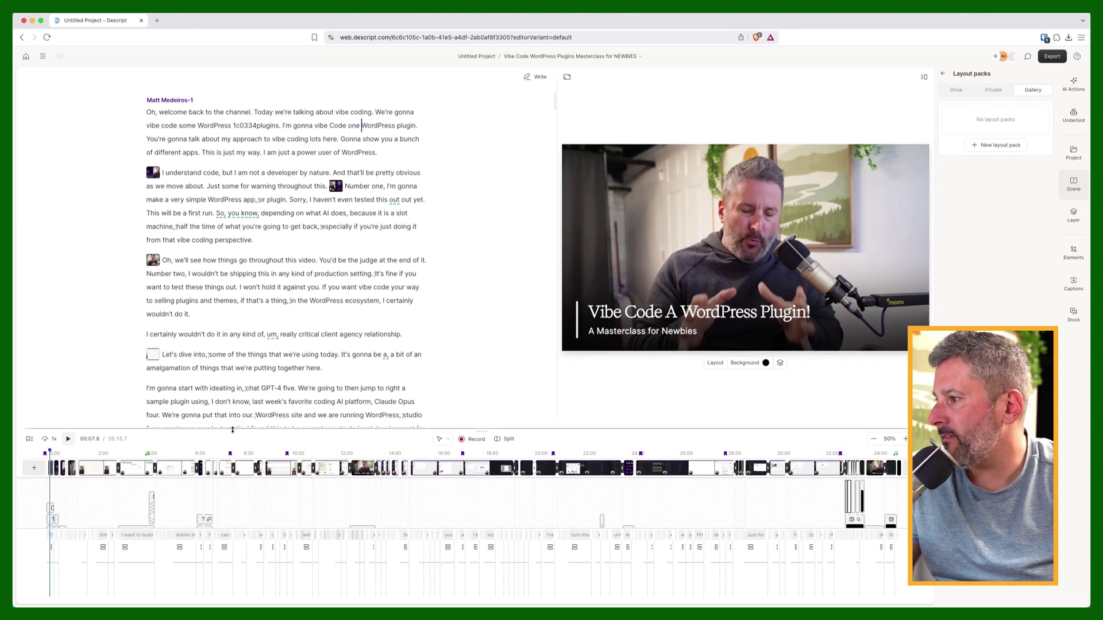
Enlarge the timeline track area and preview the intro and Before we Begin slide.
{"action": "left_click_drag", "start_coordinate": [233, 429], "coordinate": [234, 336]}
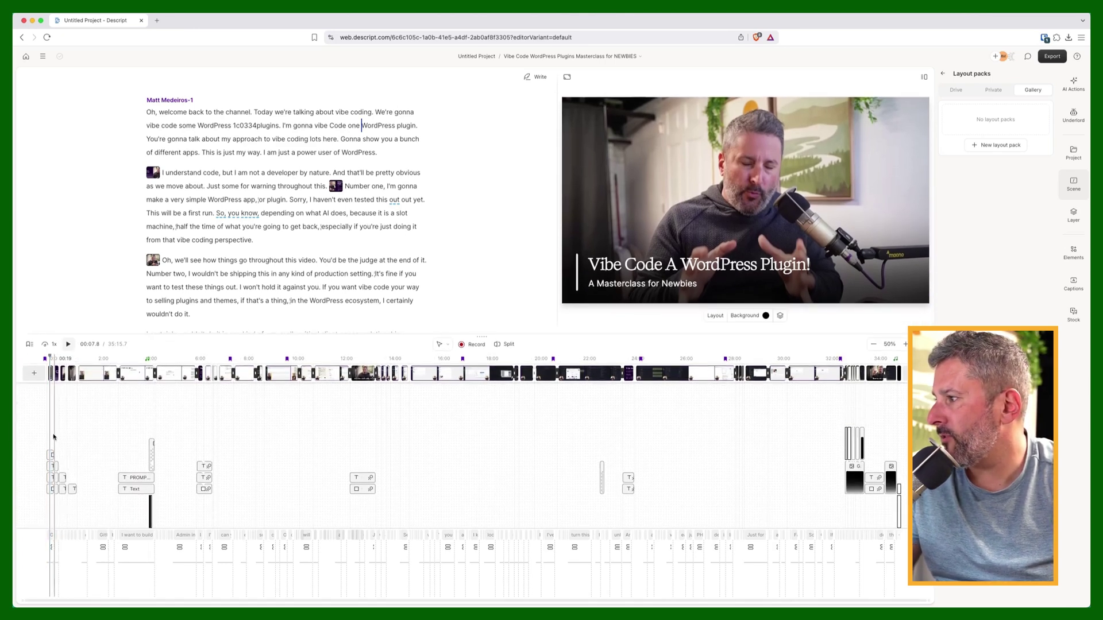
{"action": "left_click", "coordinate": [60, 439]}
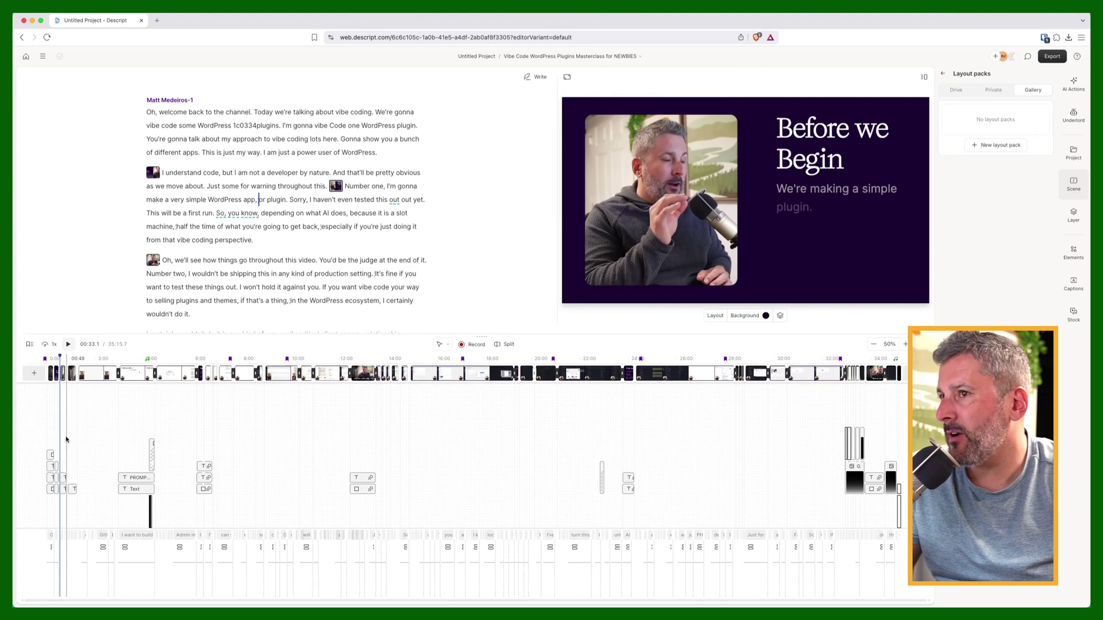
{"action": "left_click", "coordinate": [58, 438]}
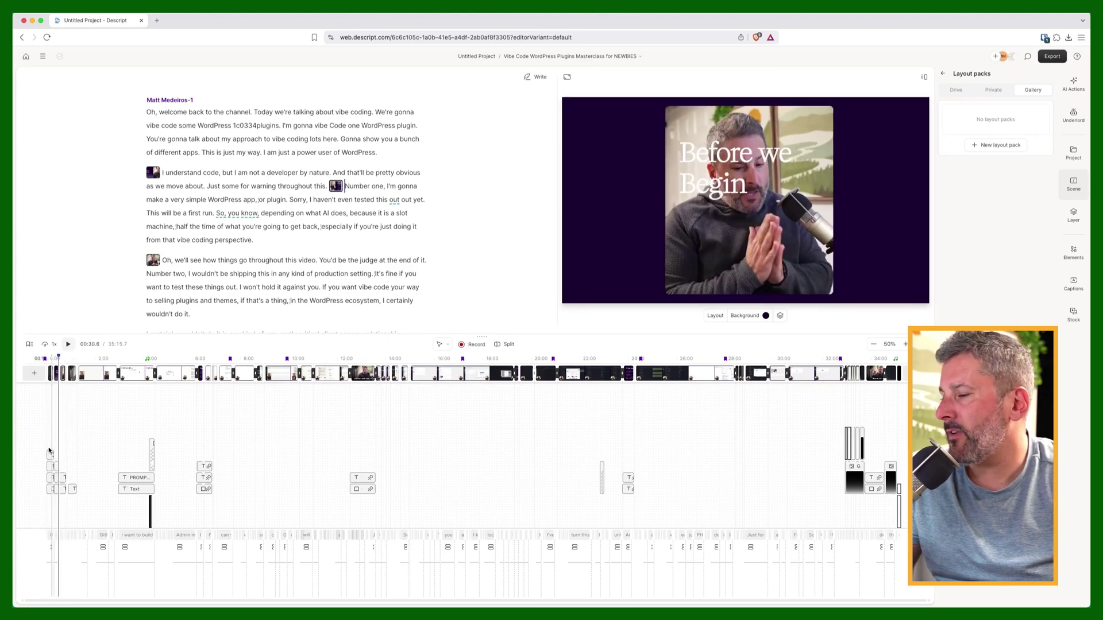
{"action": "left_click", "coordinate": [54, 445]}
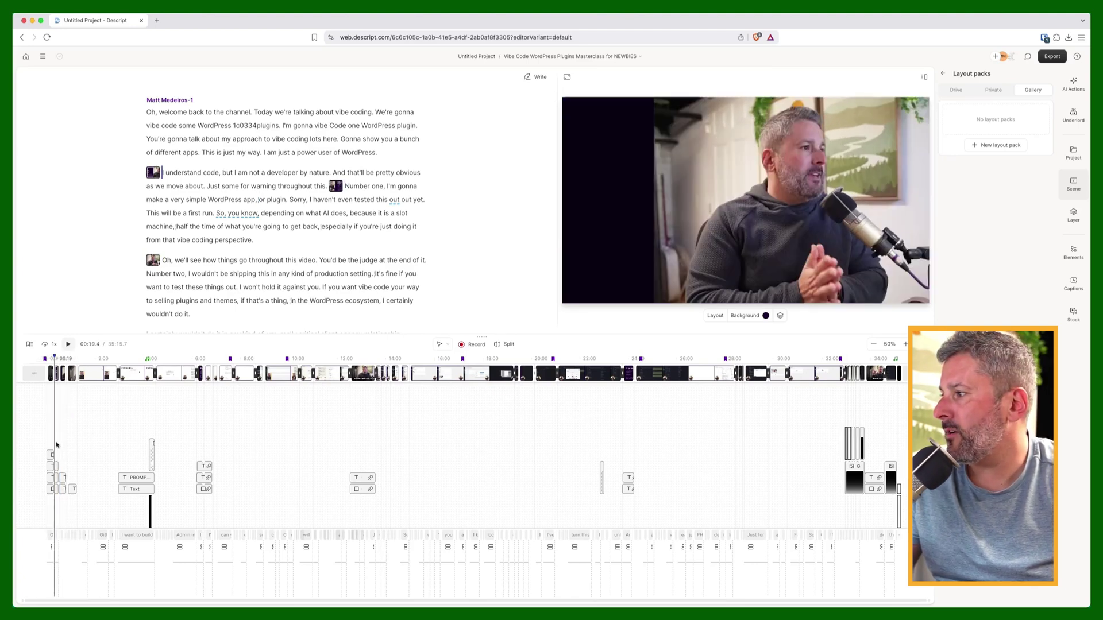
{"action": "left_click", "coordinate": [60, 448]}
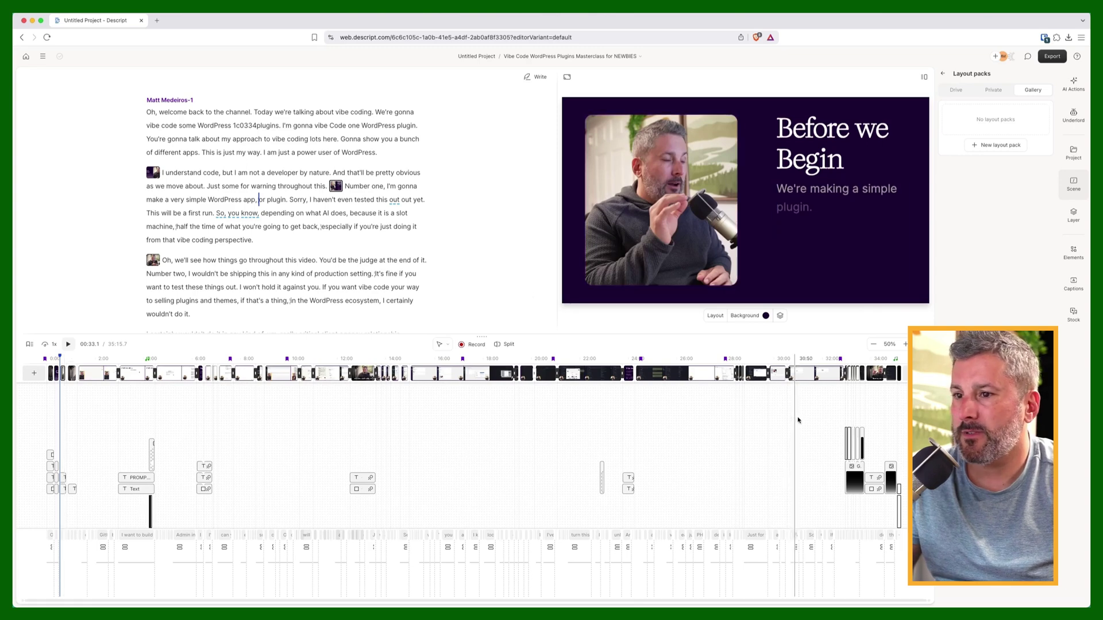
Jump to the Takeaways slide and play the code screen scene that follows.
{"action": "left_click", "coordinate": [629, 432]}
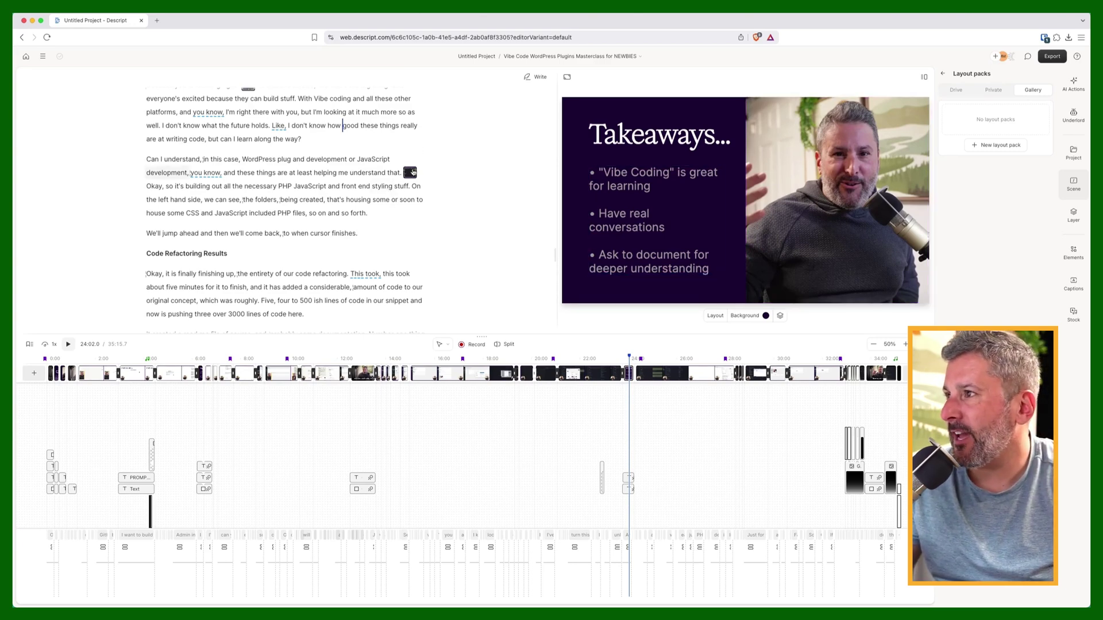
{"action": "left_click", "coordinate": [410, 174]}
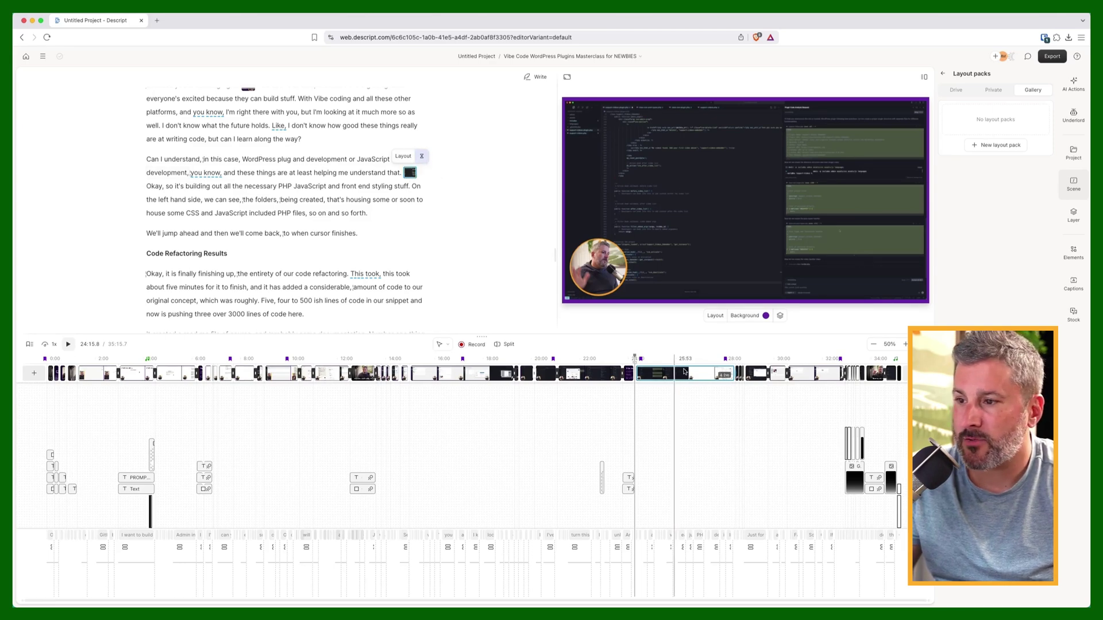
{"action": "key", "text": "space"}
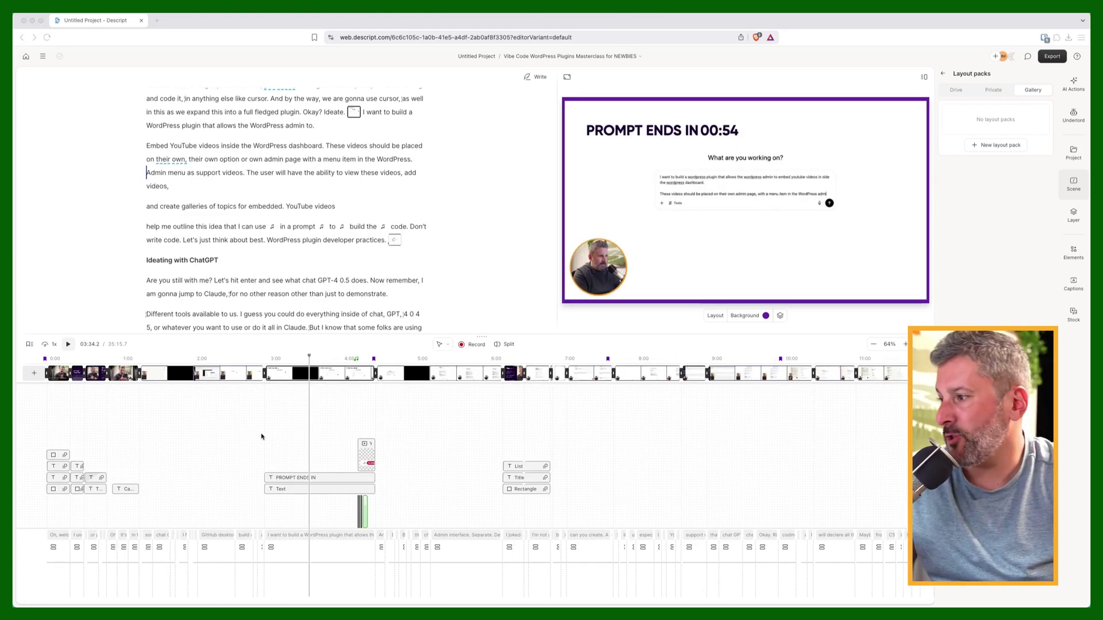
Place the playhead just before the countdown near 03:00 and bring up the Elements list.
{"action": "left_click", "coordinate": [269, 458]}
{"action": "scroll", "coordinate": [300, 455], "scroll_direction": "up", "scroll_amount": 1}
{"action": "scroll", "coordinate": [301, 455], "scroll_direction": "up", "scroll_amount": 5}
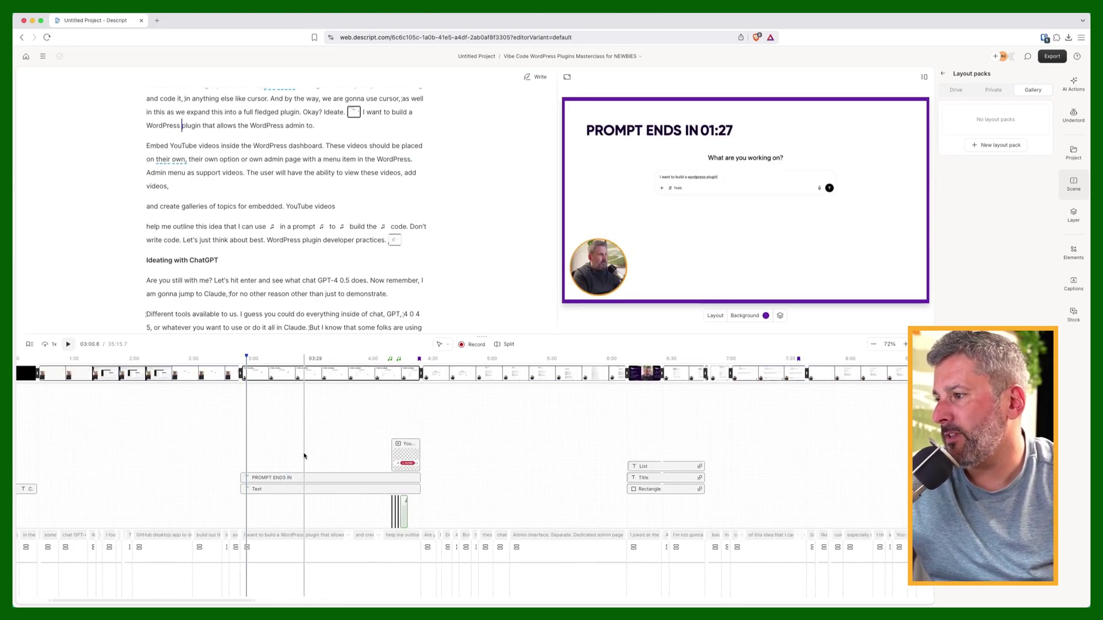
{"action": "scroll", "coordinate": [312, 457], "scroll_direction": "up", "scroll_amount": 1}
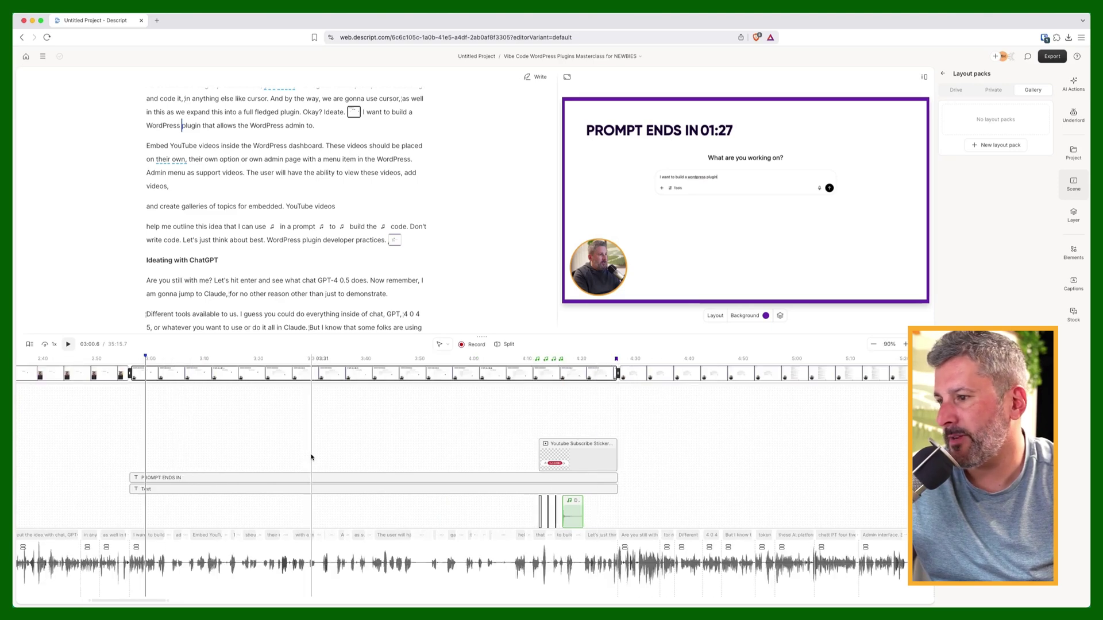
{"action": "left_click", "coordinate": [123, 431]}
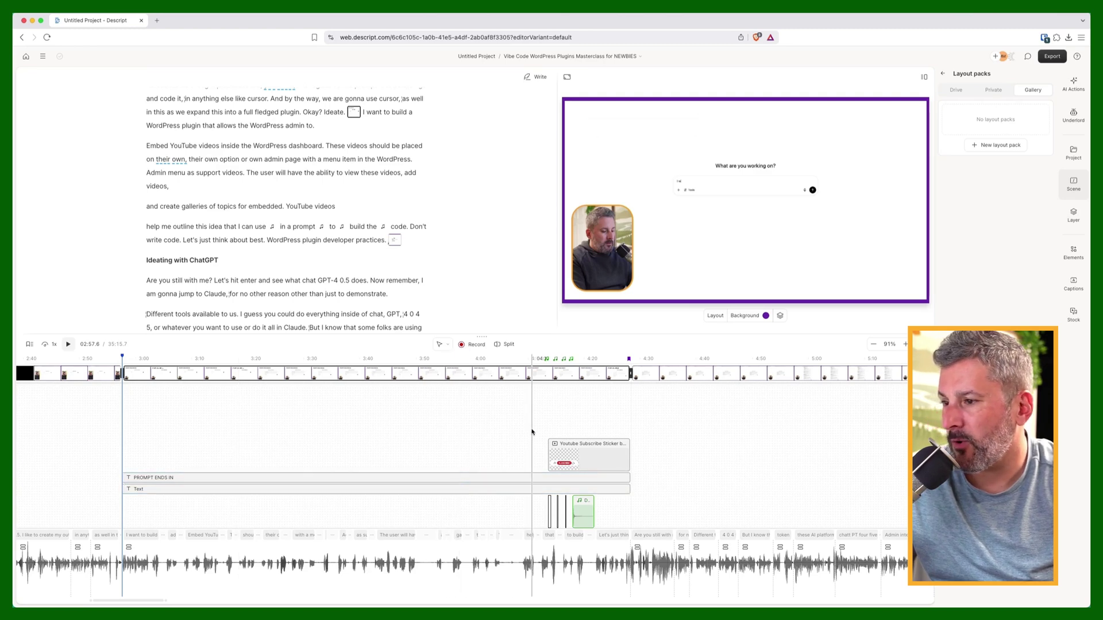
{"action": "left_click", "coordinate": [1073, 252]}
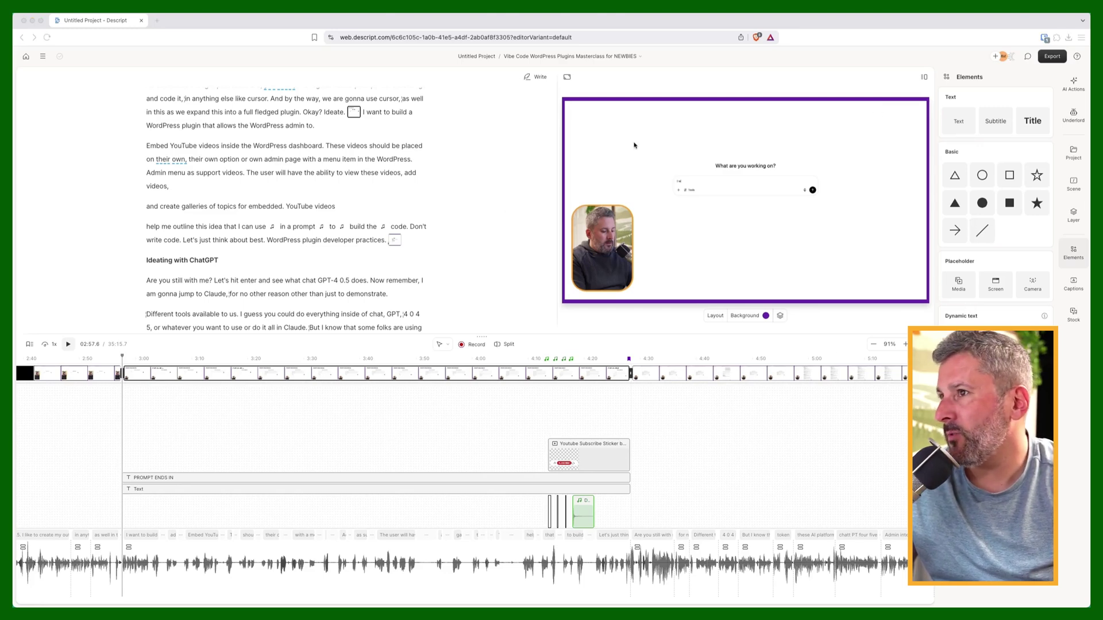
Preview and play the countdown between 03:32 and 03:47, settling at 03:42.
{"action": "left_click", "coordinate": [314, 425]}
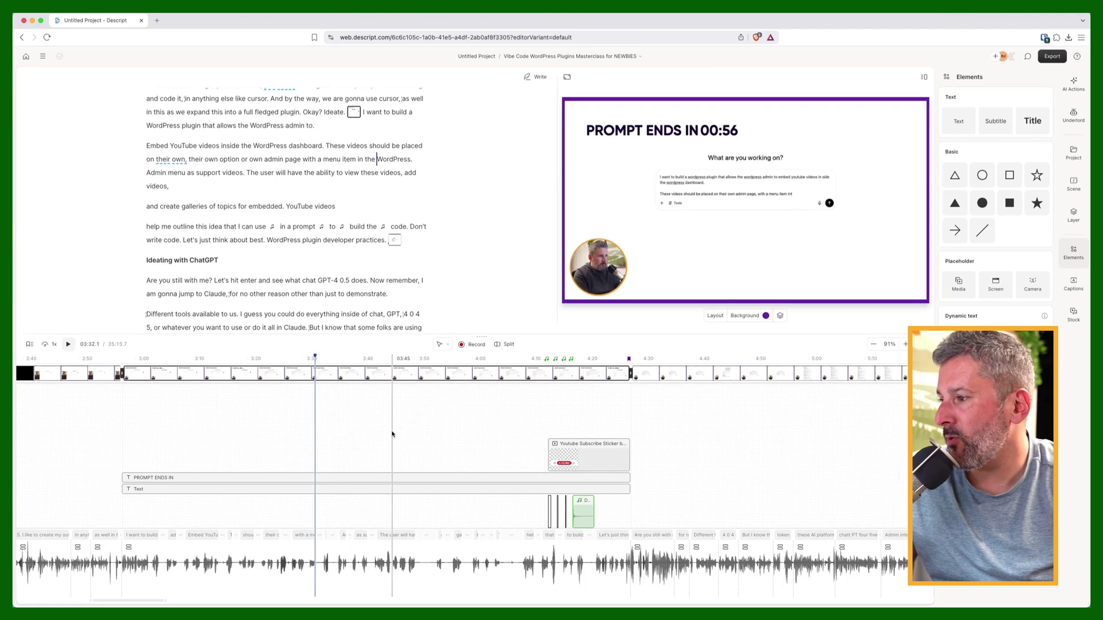
{"action": "left_click", "coordinate": [365, 427]}
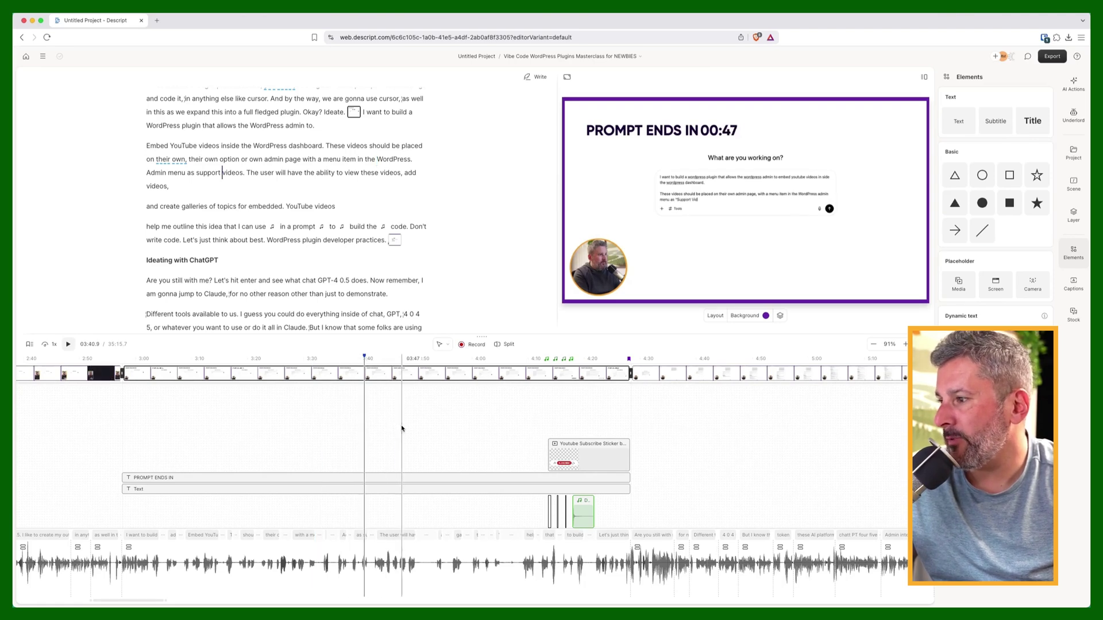
{"action": "left_click", "coordinate": [401, 427]}
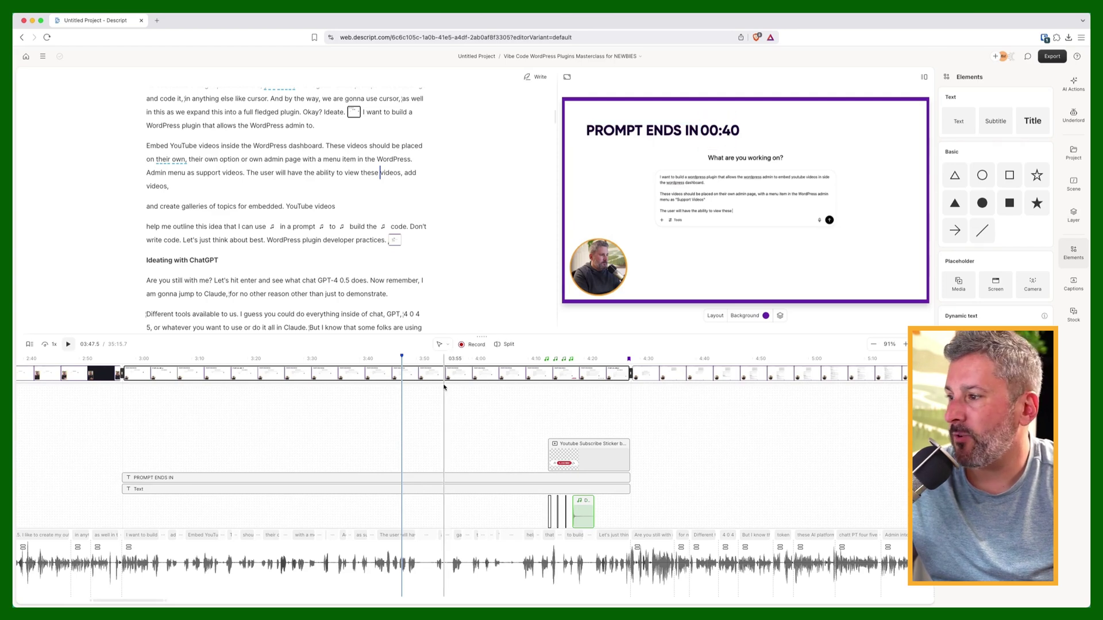
{"action": "key", "text": "space"}
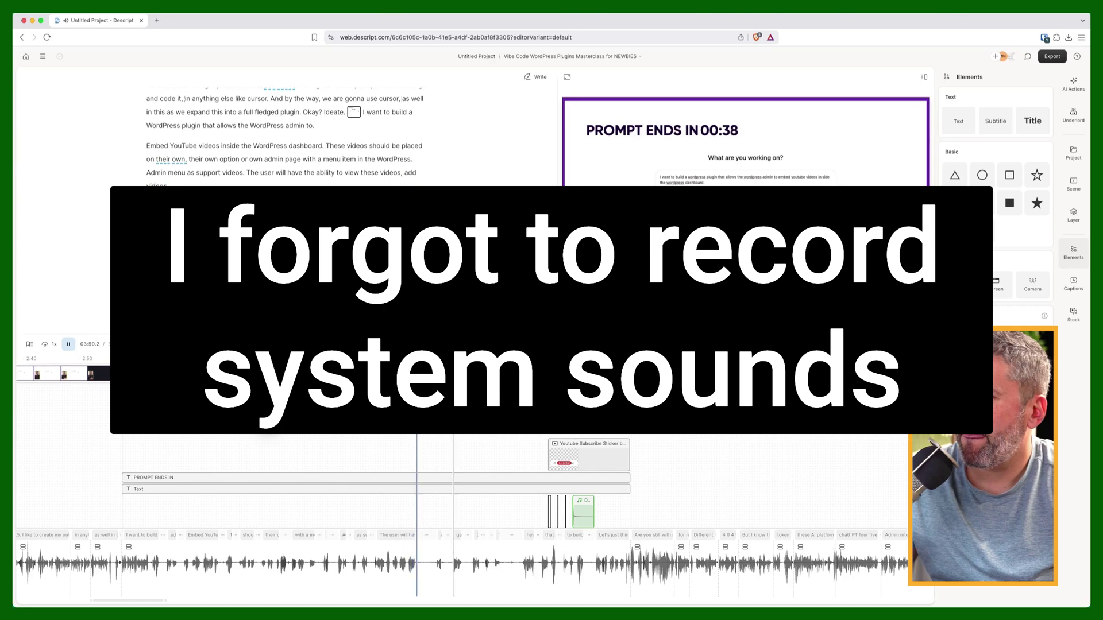
{"action": "key", "text": "space"}
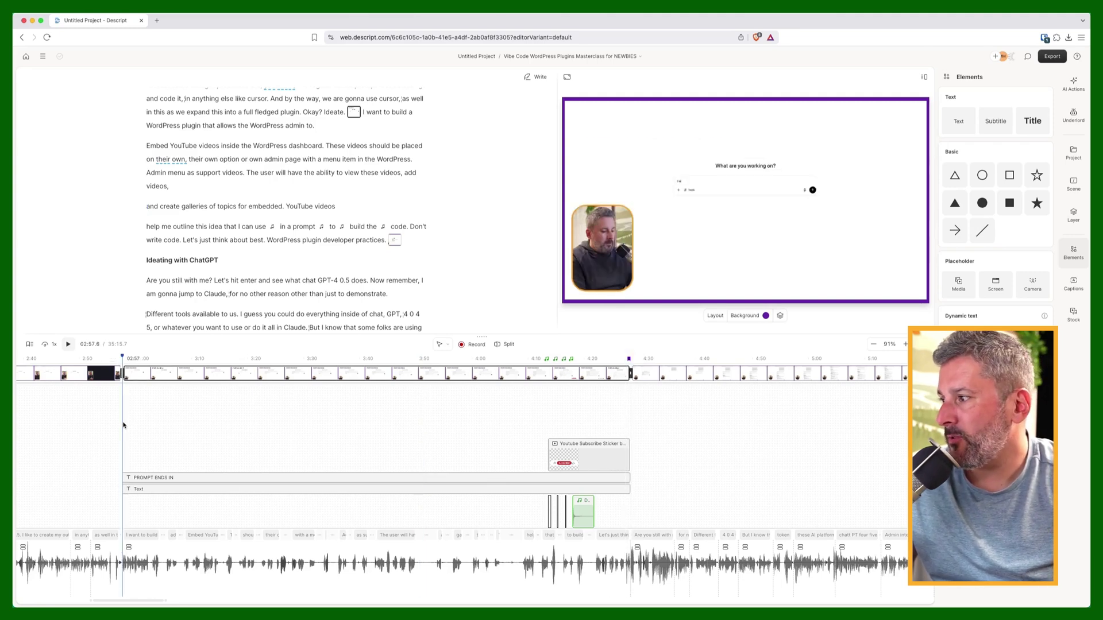
{"action": "left_click", "coordinate": [369, 422]}
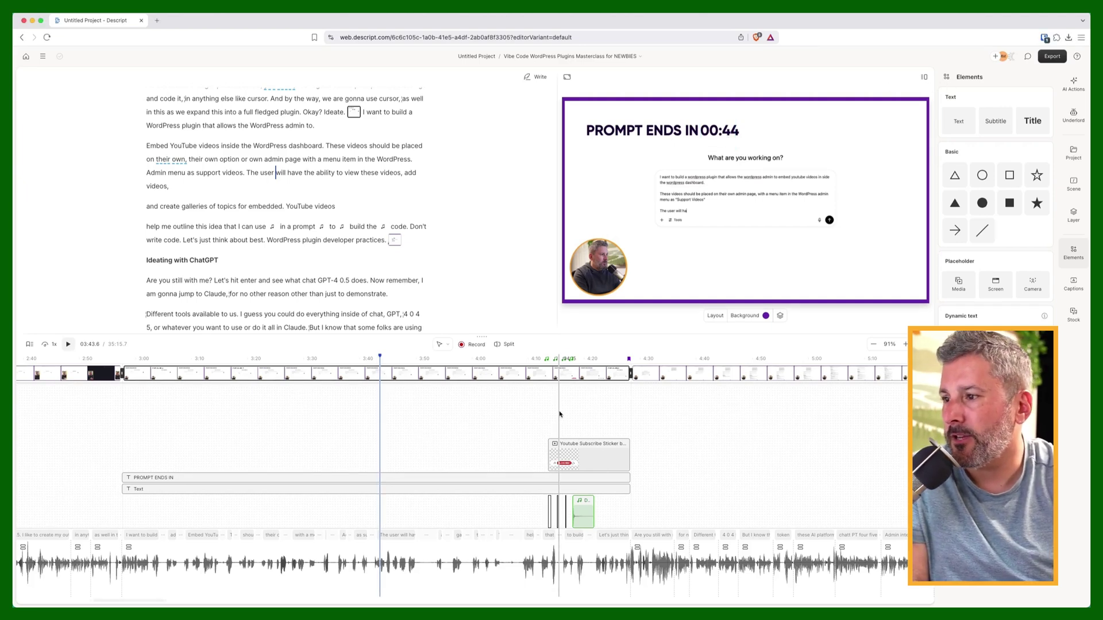
Jump to the subscribe sticker, bring up the stock media library, and select the sticker.
{"action": "left_click", "coordinate": [552, 454]}
{"action": "scroll", "coordinate": [573, 466], "scroll_direction": "up", "scroll_amount": 3}
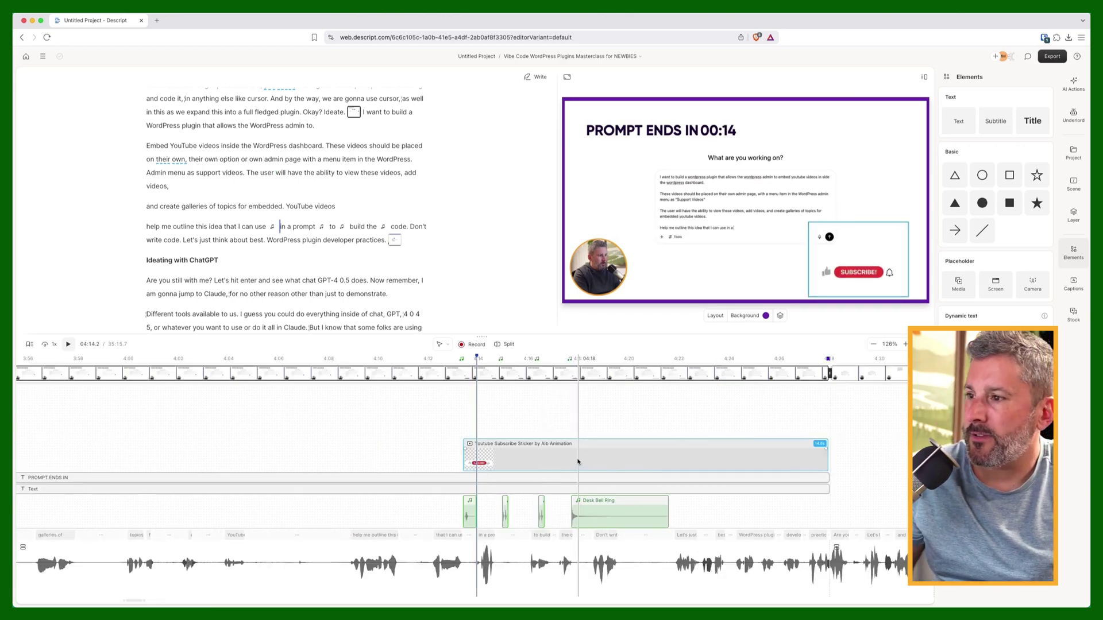
{"action": "left_click", "coordinate": [741, 420]}
{"action": "left_click", "coordinate": [1072, 313]}
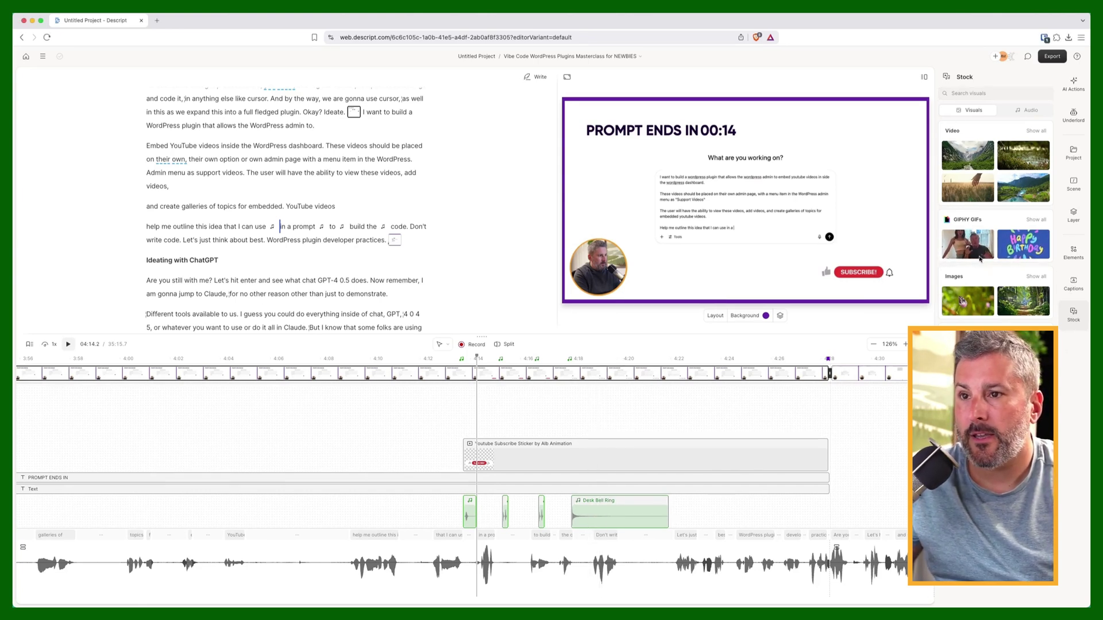
{"action": "left_click", "coordinate": [845, 281]}
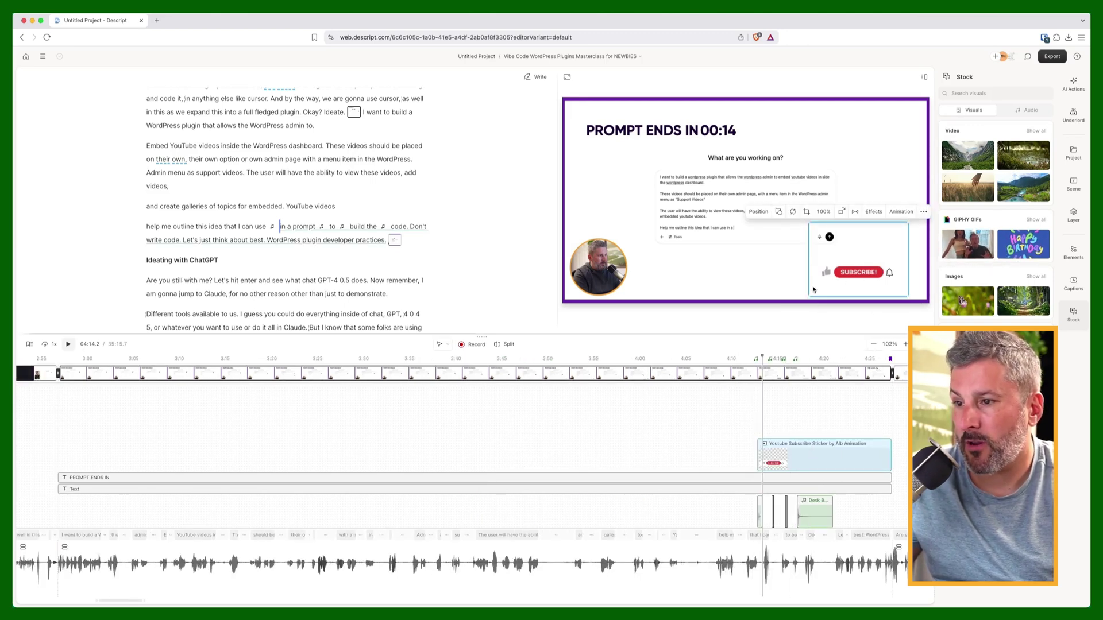
Play the sticker animation with its bell sound, then show project files at 04:24.
{"action": "left_click", "coordinate": [757, 391]}
{"action": "key", "text": "space"}
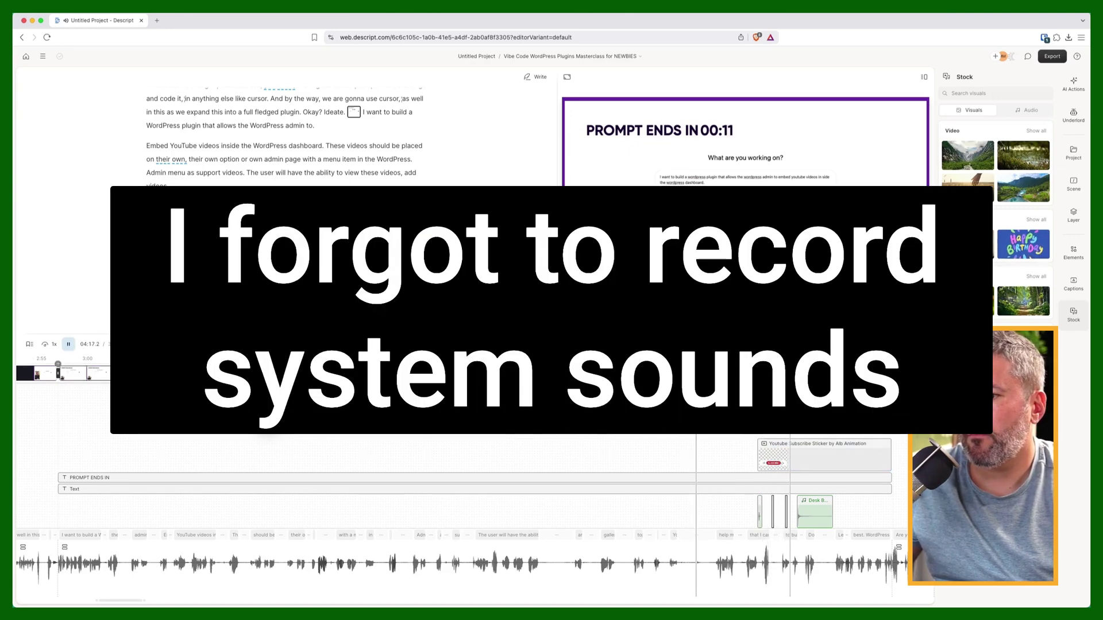
{"action": "key", "text": "space"}
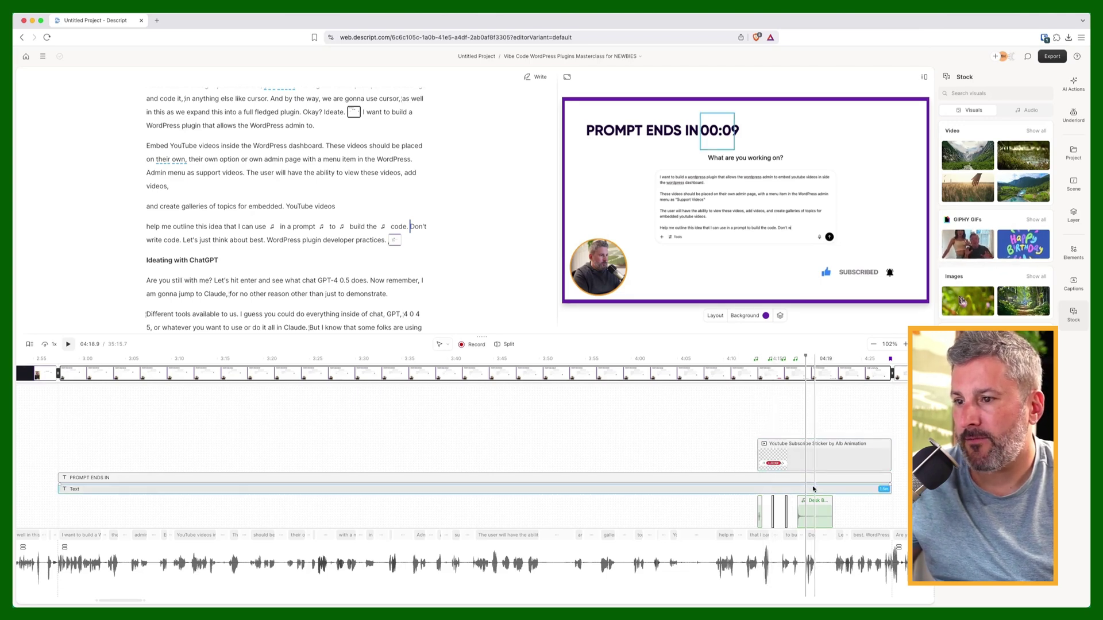
{"action": "left_click", "coordinate": [853, 499]}
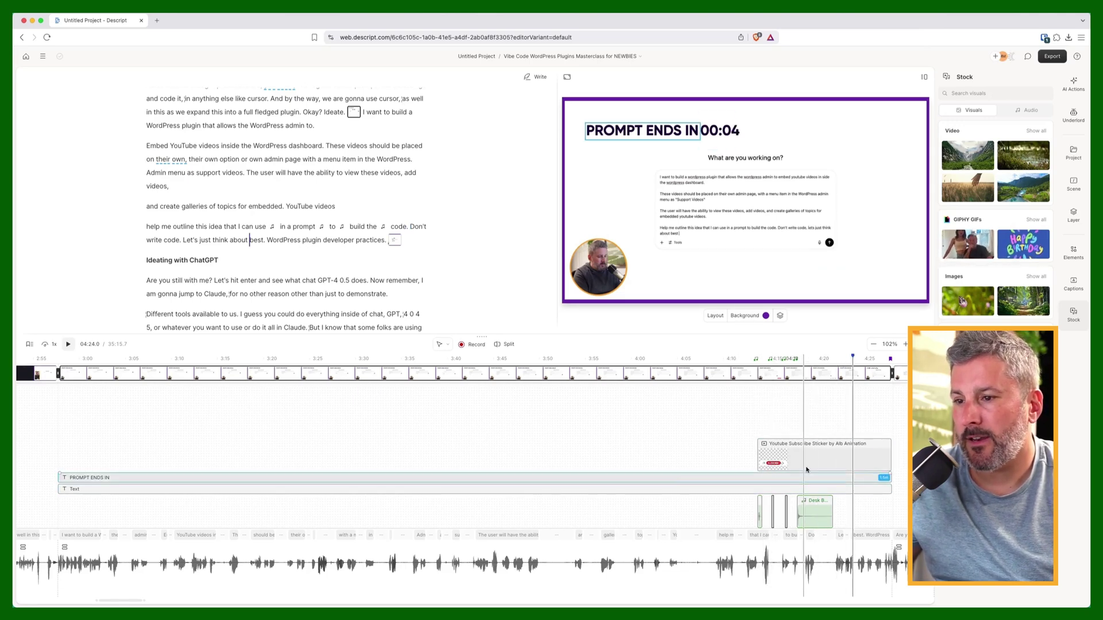
{"action": "left_click", "coordinate": [1074, 152]}
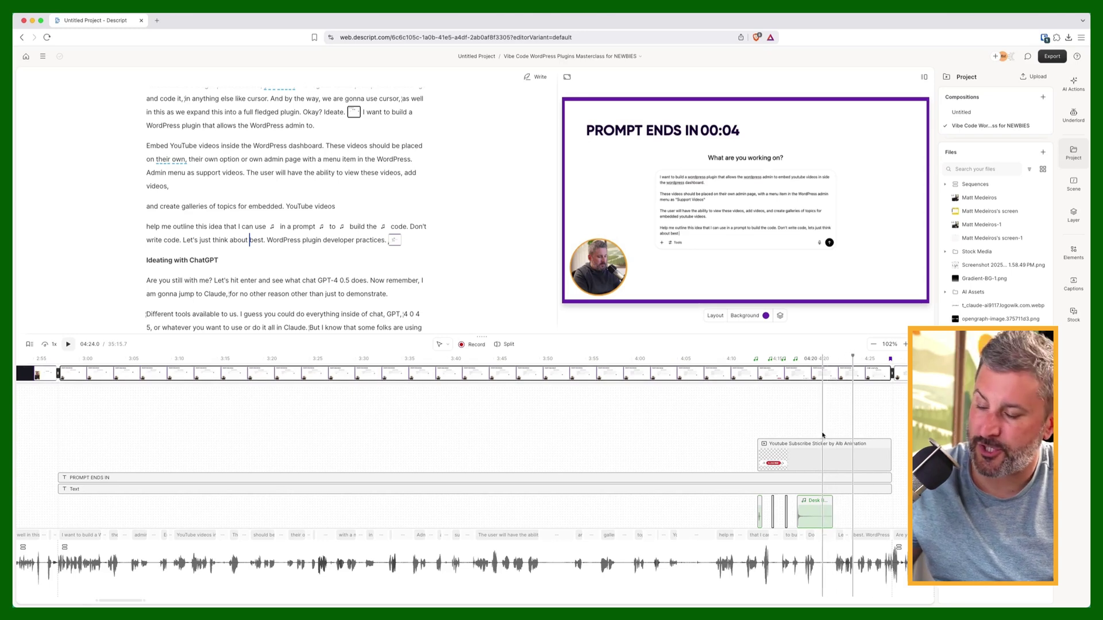
Zoom the timeline out and scroll right to place the playhead near 33:00.
{"action": "scroll", "coordinate": [833, 439], "scroll_direction": "down", "scroll_amount": 3}
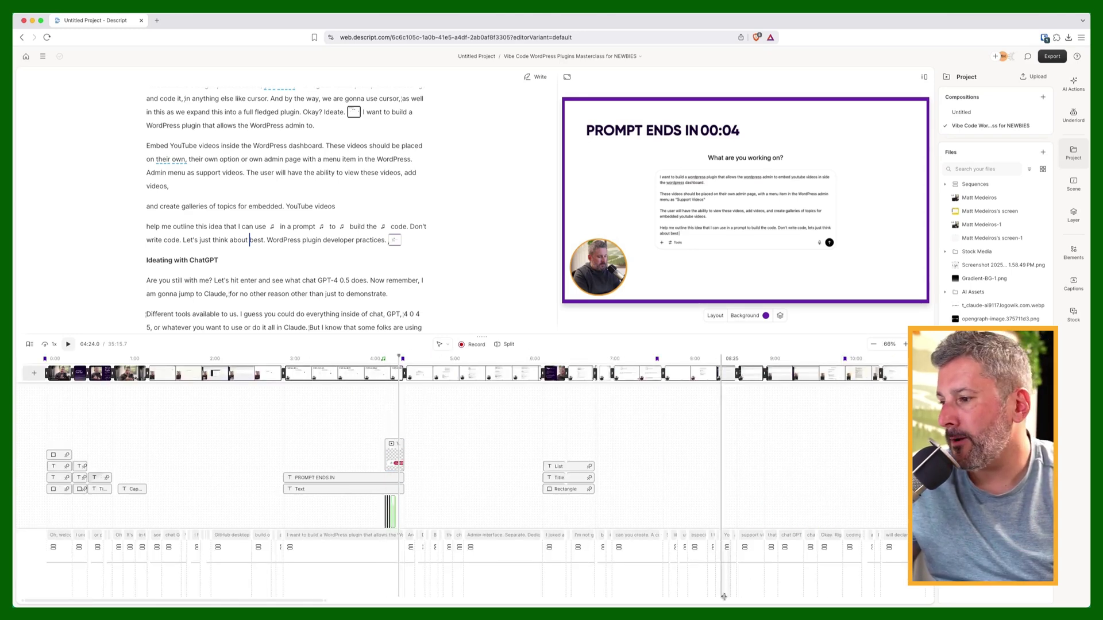
{"action": "scroll", "coordinate": [785, 473], "scroll_direction": "right", "scroll_amount": 10}
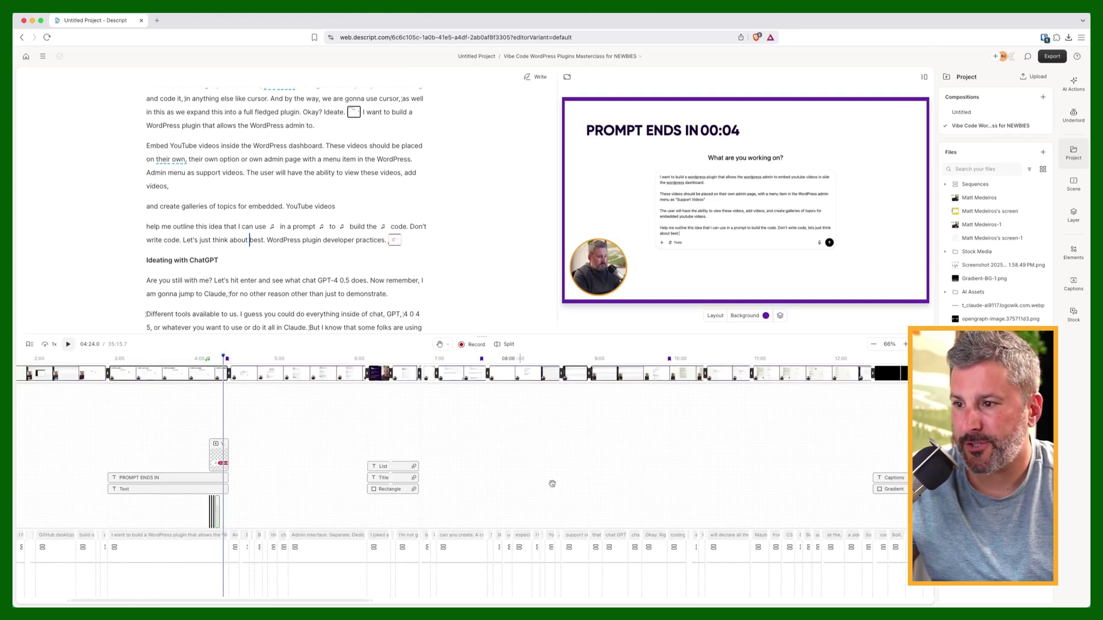
{"action": "scroll", "coordinate": [536, 438], "scroll_direction": "right", "scroll_amount": 5}
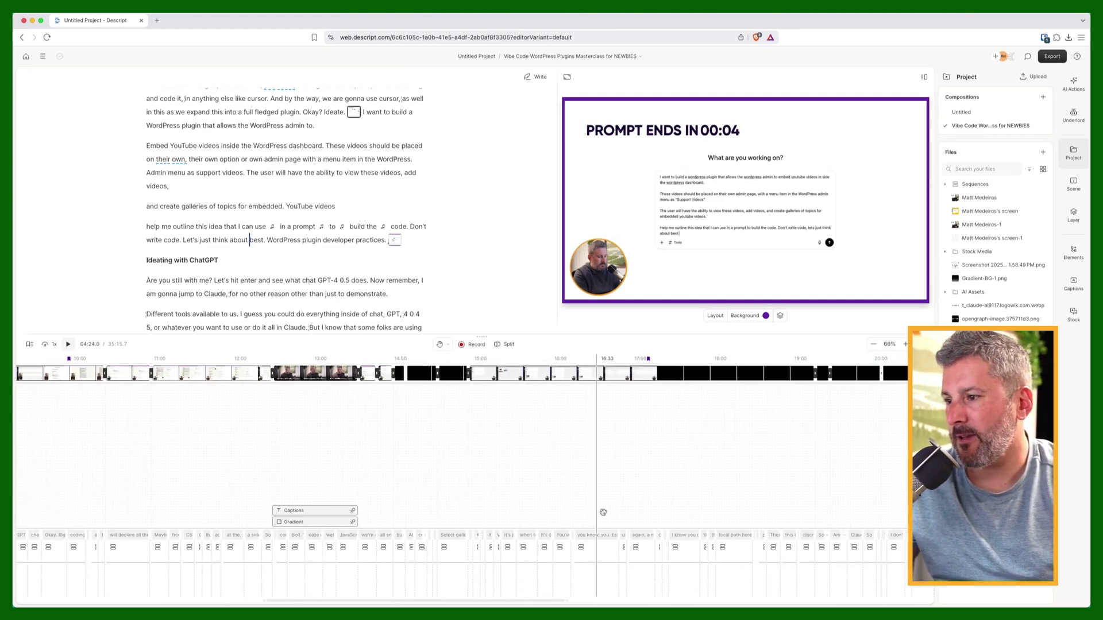
{"action": "scroll", "coordinate": [672, 500], "scroll_direction": "right", "scroll_amount": 6}
{"action": "scroll", "coordinate": [726, 494], "scroll_direction": "right", "scroll_amount": 4}
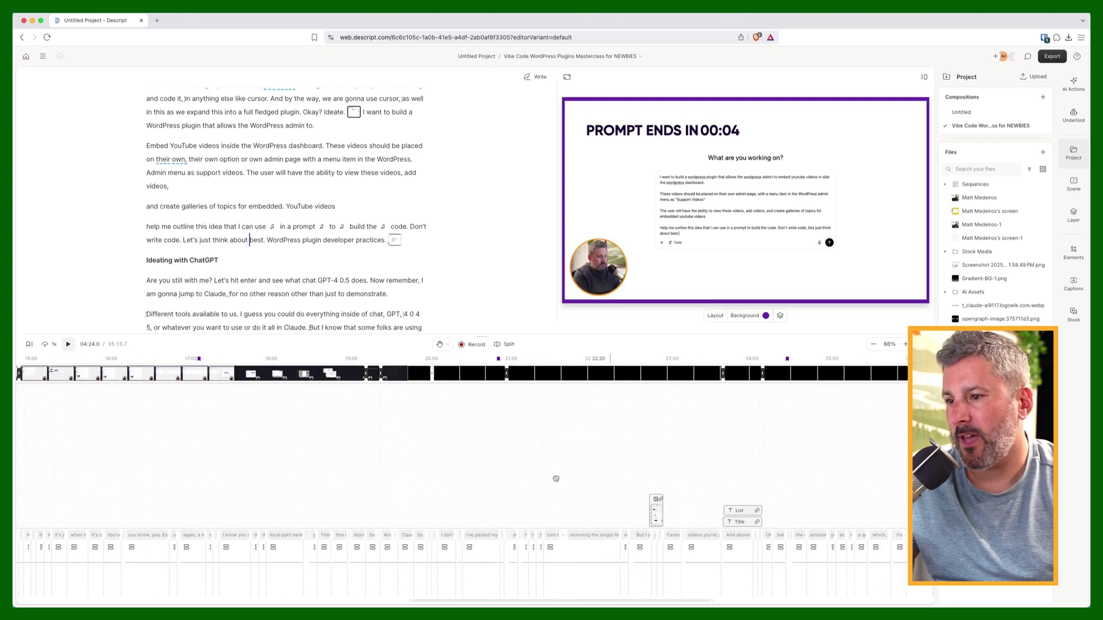
{"action": "scroll", "coordinate": [878, 471], "scroll_direction": "right", "scroll_amount": 6}
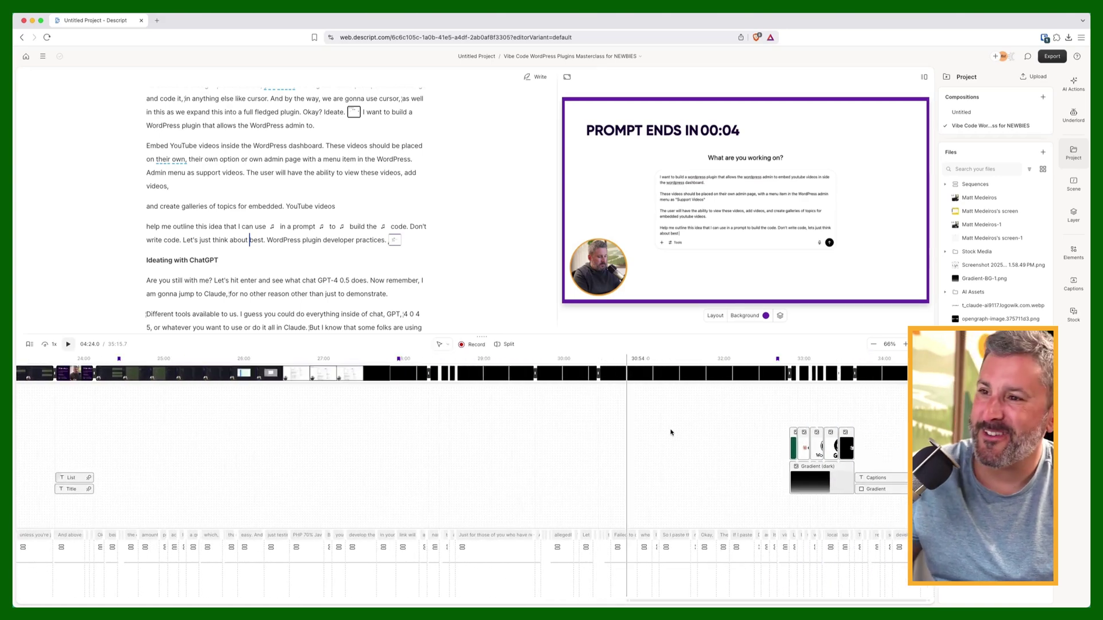
{"action": "left_click", "coordinate": [778, 444]}
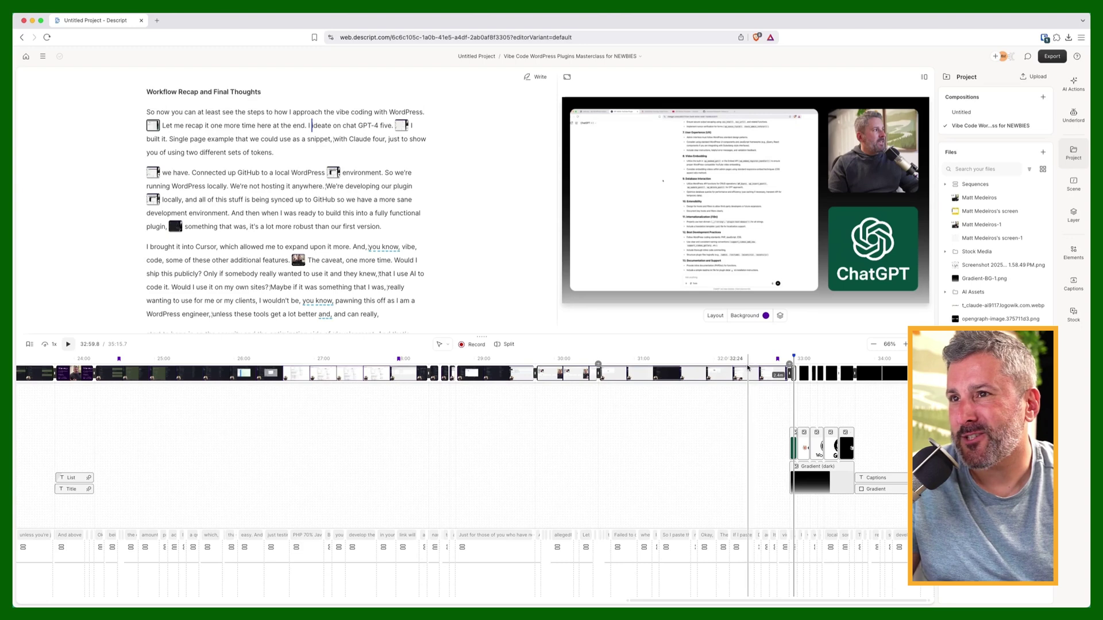
Start Replace media > Generate image for the ChatGPT logo tile, prefilled with 'ChatGPT Logo'.
{"action": "right_click", "coordinate": [865, 259]}
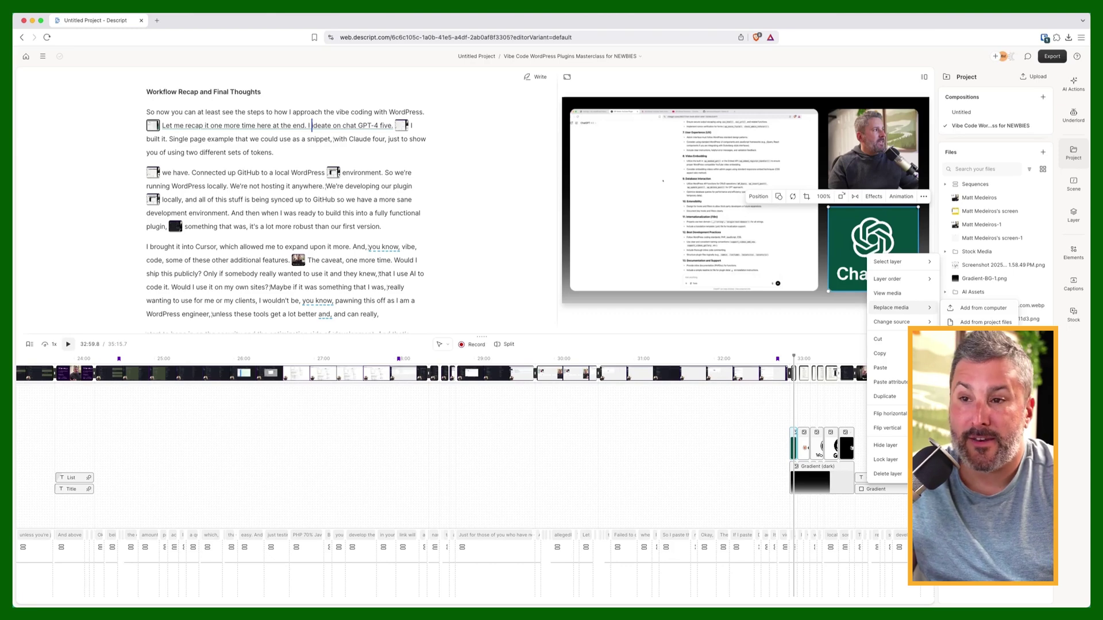
{"action": "left_click", "coordinate": [983, 337]}
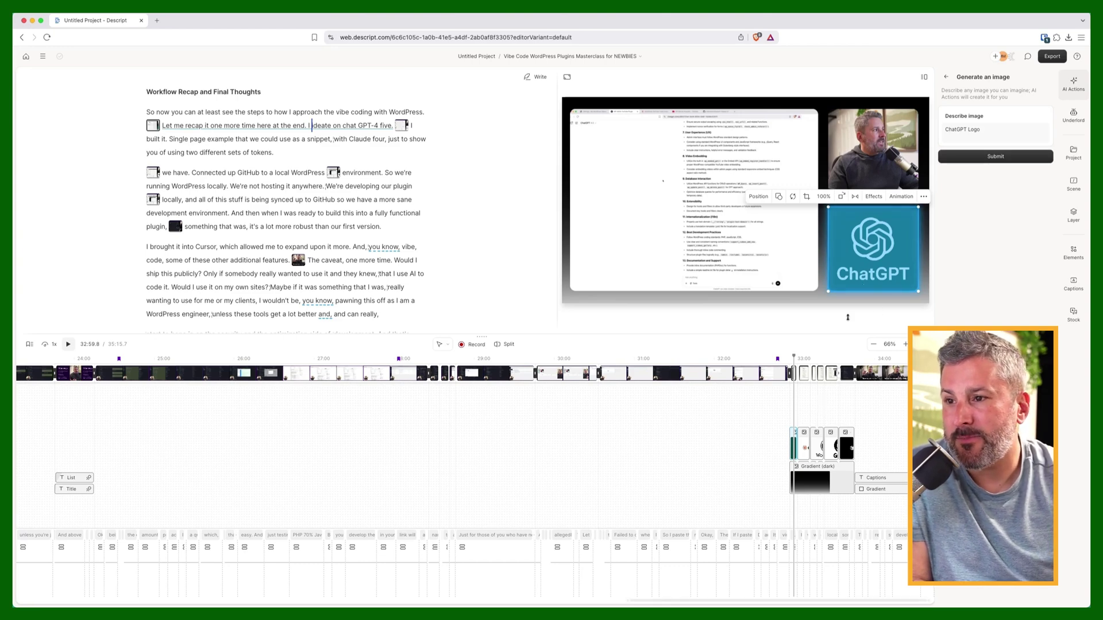
{"action": "left_click", "coordinate": [925, 279]}
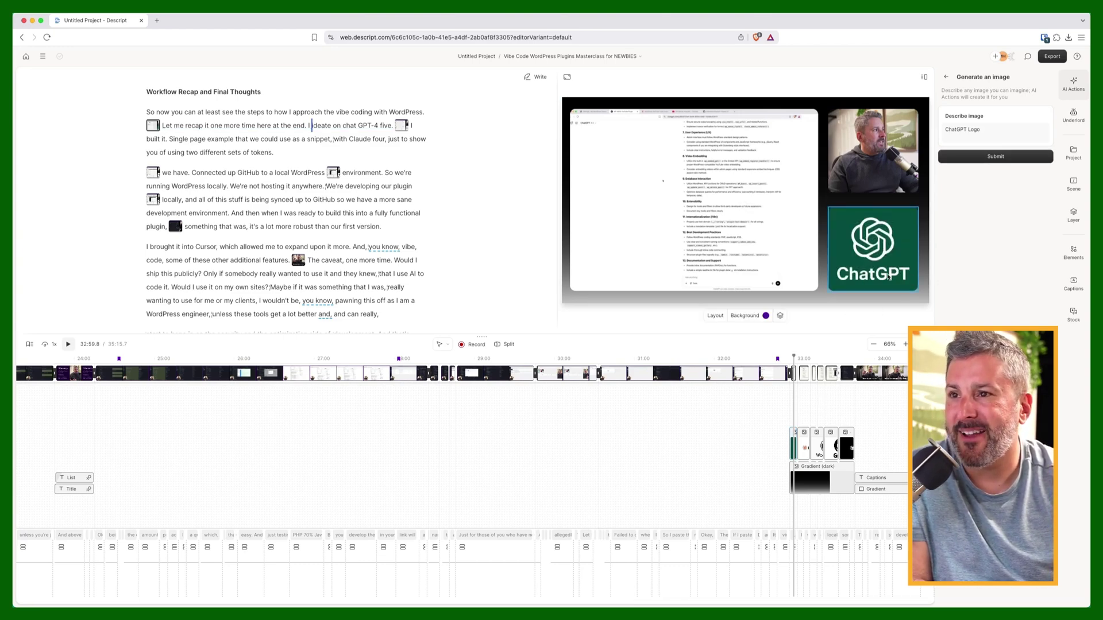
Review the WordPress, Claude and Cursor logo tiles across the recap timeline.
{"action": "scroll", "coordinate": [823, 424], "scroll_direction": "up", "scroll_amount": 1}
{"action": "left_click", "coordinate": [817, 419]}
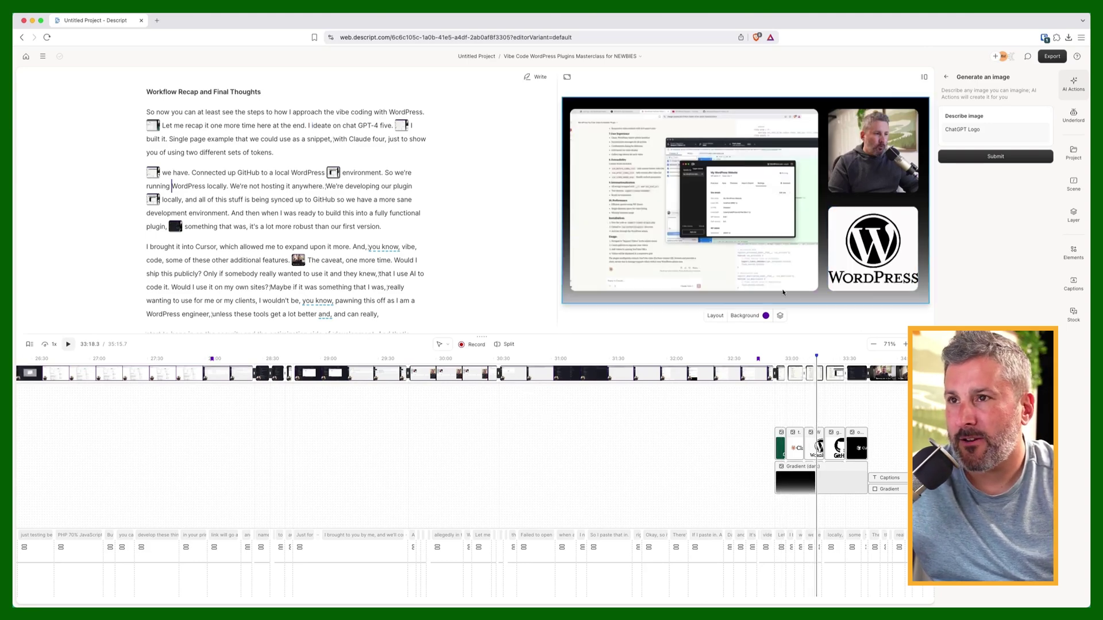
{"action": "left_click", "coordinate": [780, 416]}
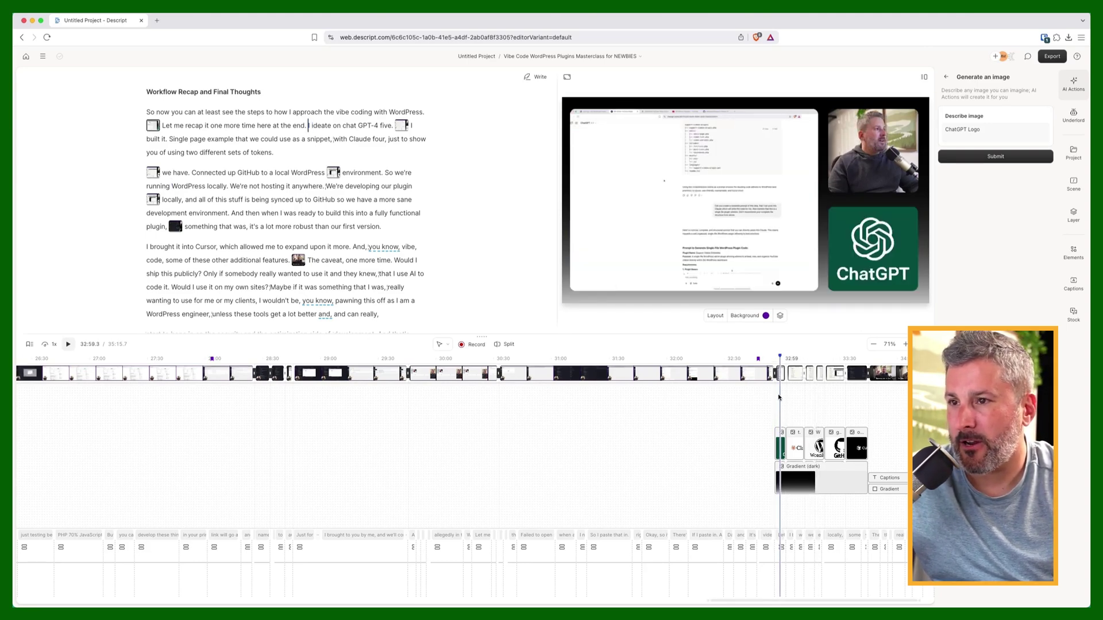
{"action": "left_click", "coordinate": [793, 385]}
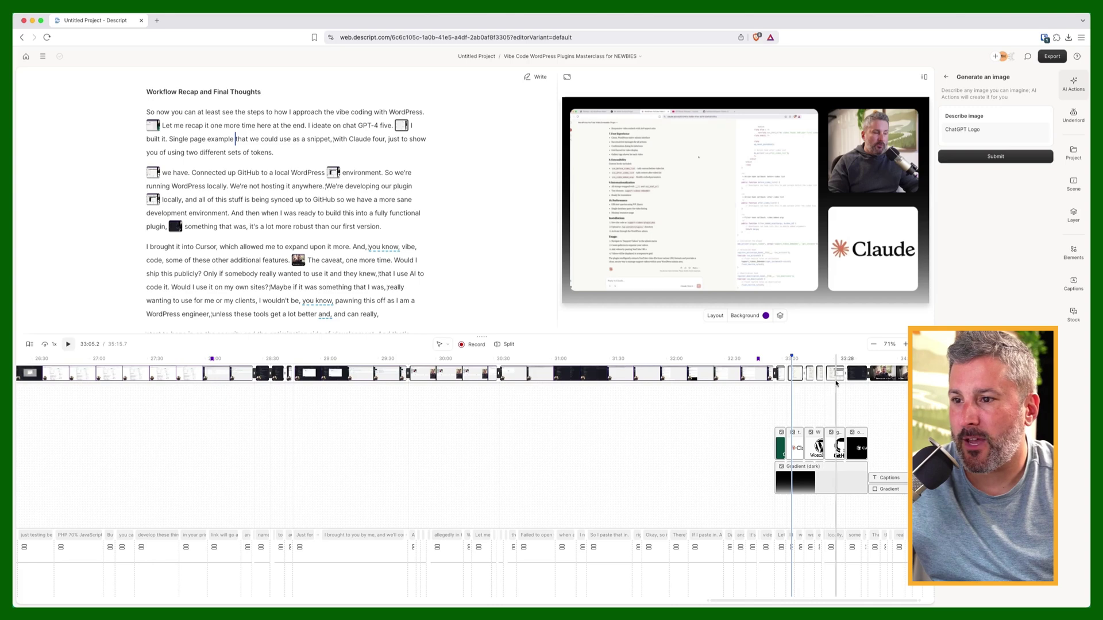
{"action": "left_click", "coordinate": [795, 379]}
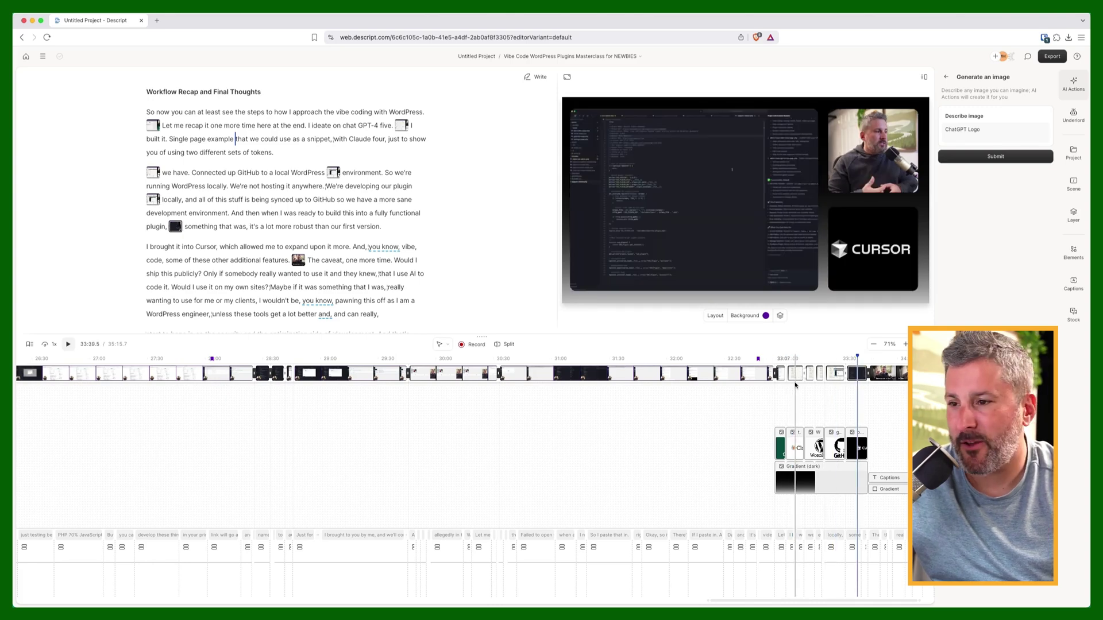